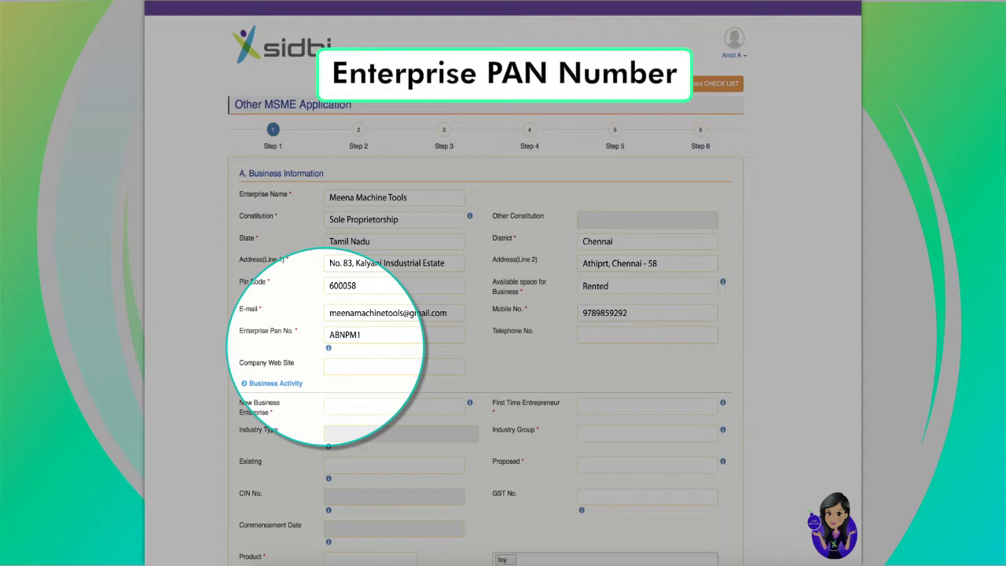
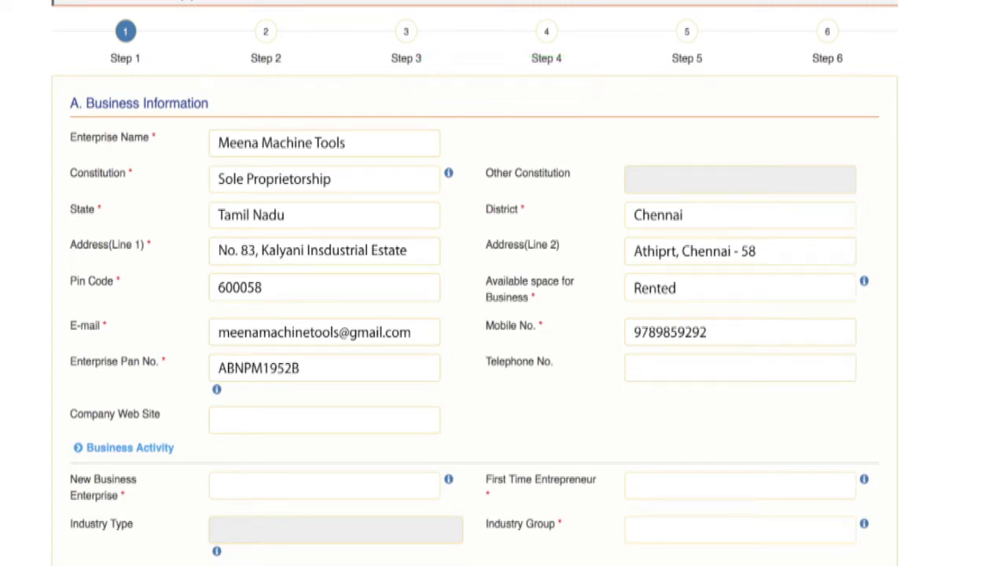
# Start entering the enterprise PAN on Step 1 Business Information
pyautogui.click(324, 420)
pyautogui.write('www.meenamachinetools.c')
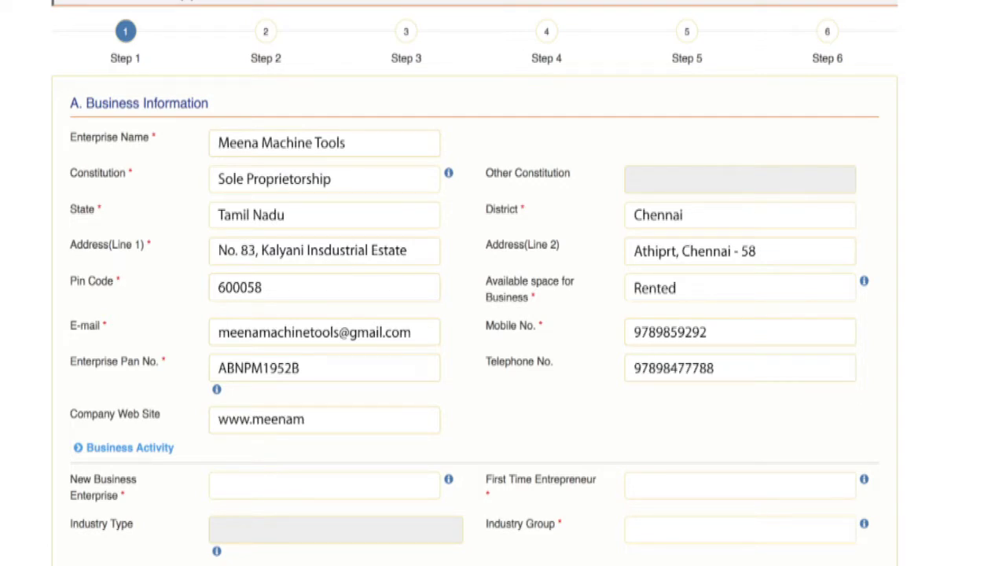
pyautogui.write('om')
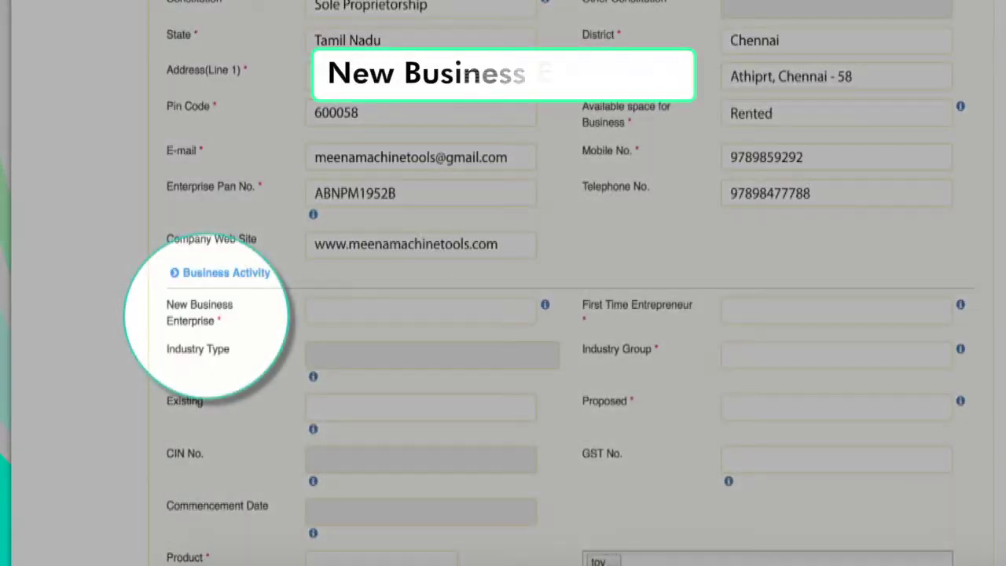
# Answer YES to New Business Enterprise and First Time Entrepreneur, then enter industry group 'Activities of extraterritorial activities'
pyautogui.click(324, 308)
pyautogui.write('YES')
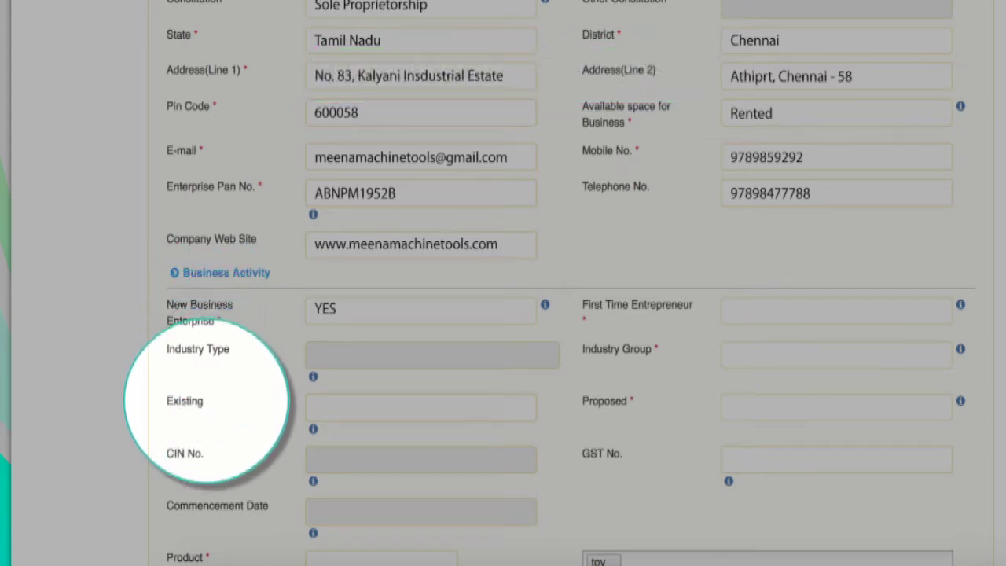
pyautogui.click(739, 309)
pyautogui.write('YES')
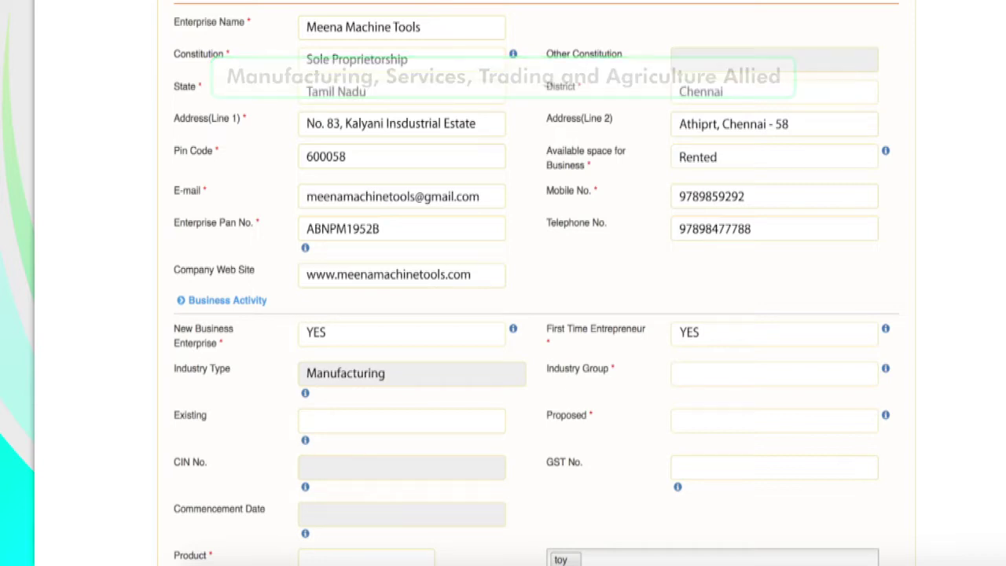
pyautogui.write('Activ')
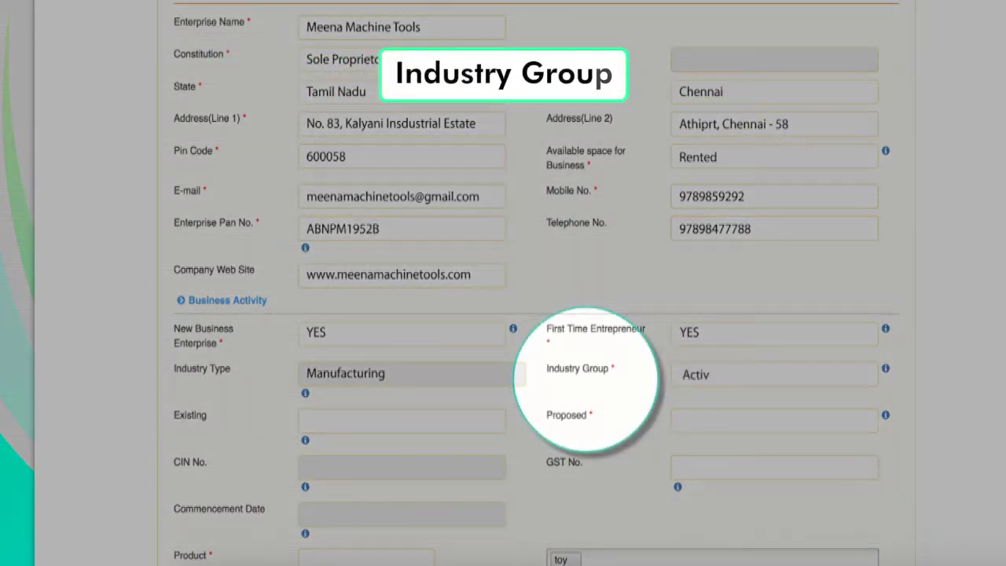
pyautogui.write('ities of extraterritorial activities')
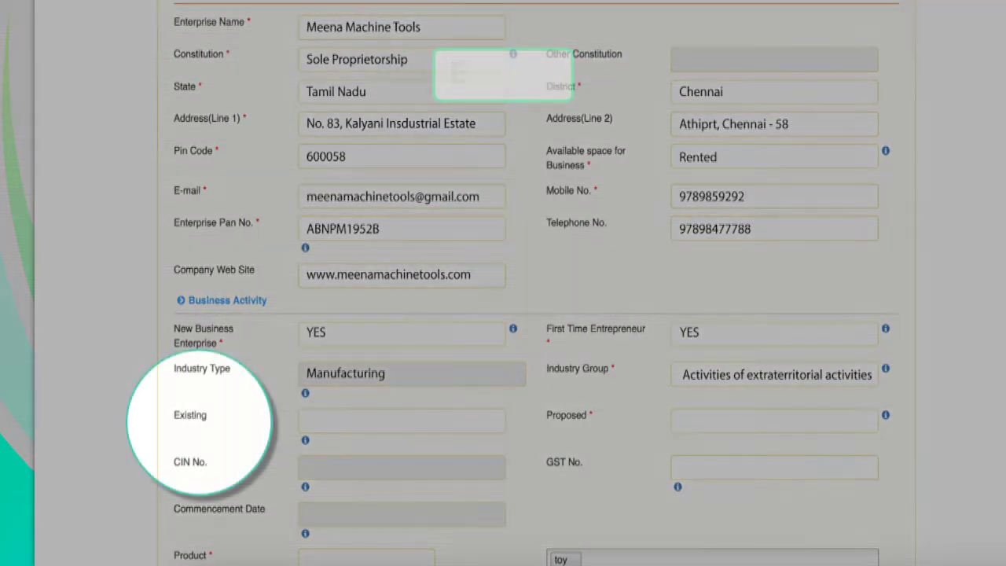
# Set existing activity 'Automobile components', proposed activity 'Activities of extraterritorial activities', and enter the company's CIN
pyautogui.click(401, 421)
pyautogui.write('Autom')
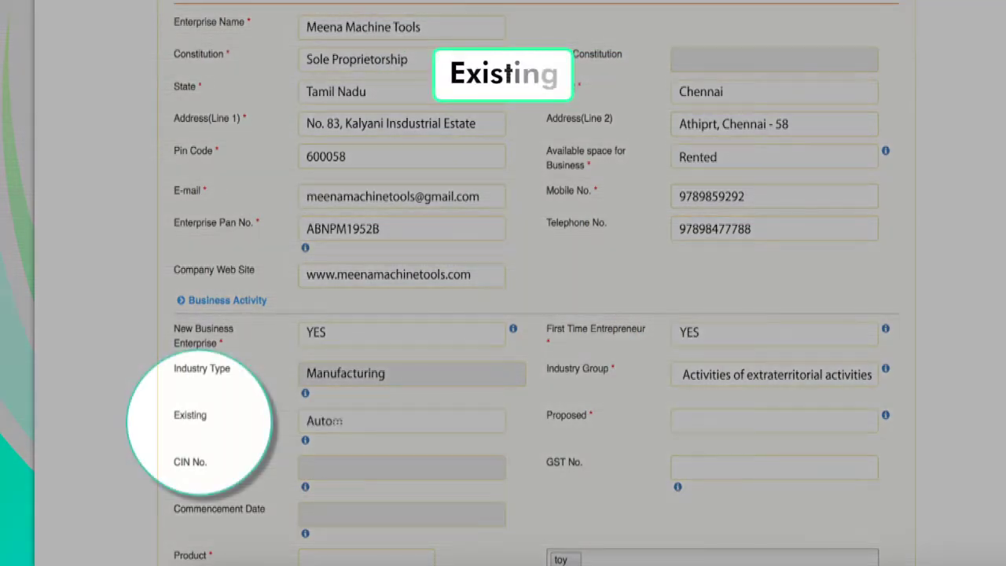
pyautogui.write('obile components')
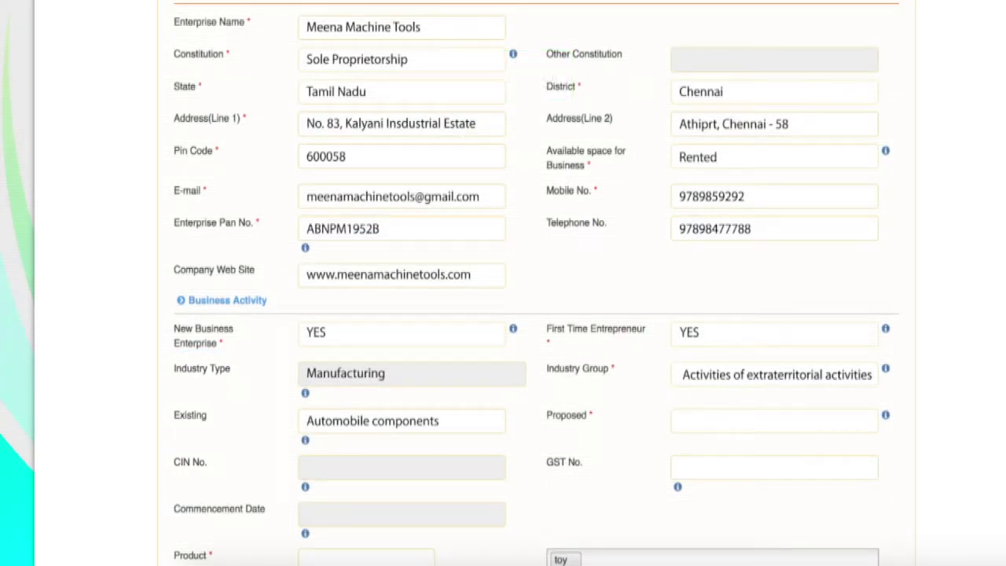
pyautogui.click(774, 421)
pyautogui.write('Activities of extr')
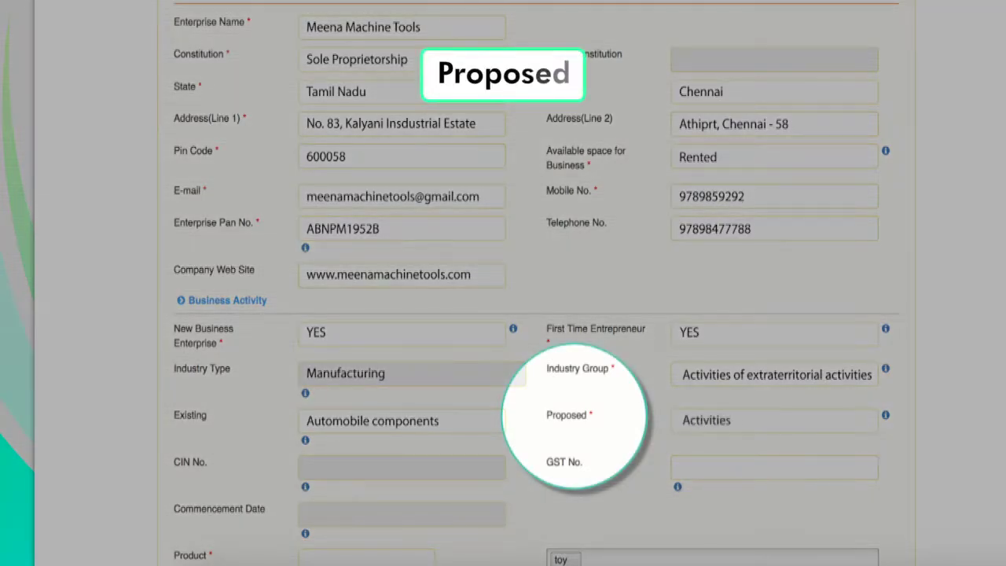
pyautogui.write('aterritorial activities')
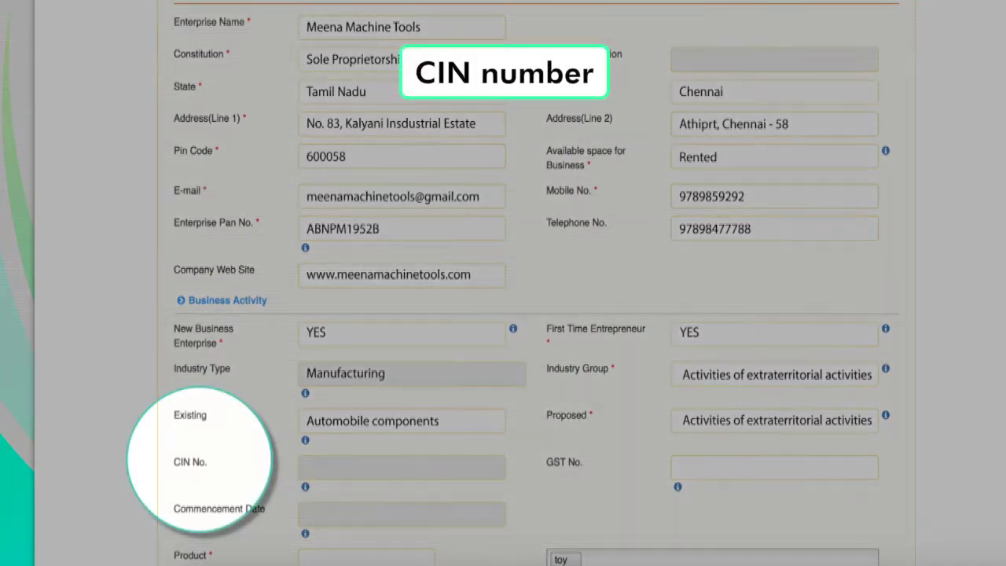
pyautogui.click(401, 467)
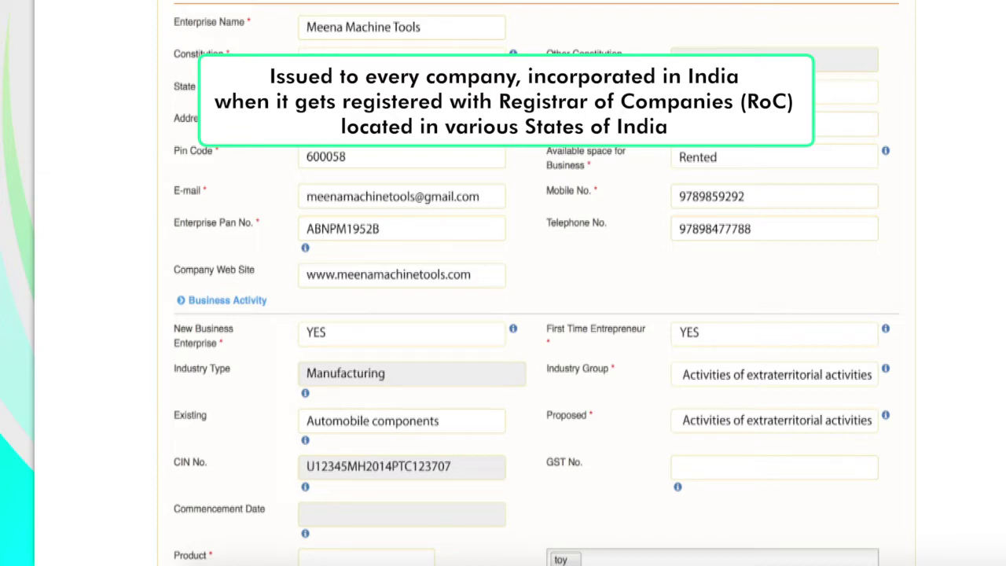
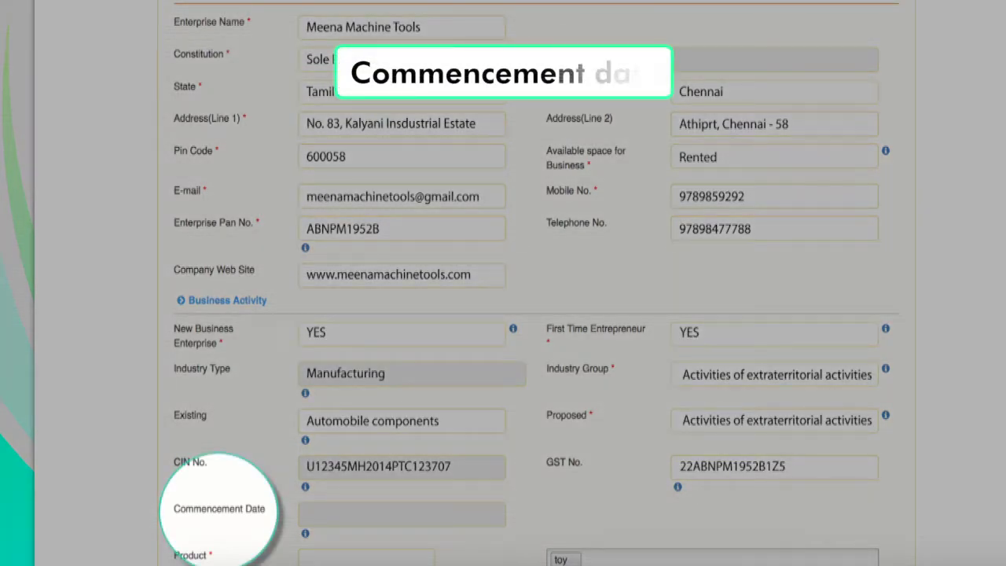
# Enter the GST number, January 2018 commencement date, registration number 45678 and Registration Act 'Companies Act'
pyautogui.write('Januray 2018')
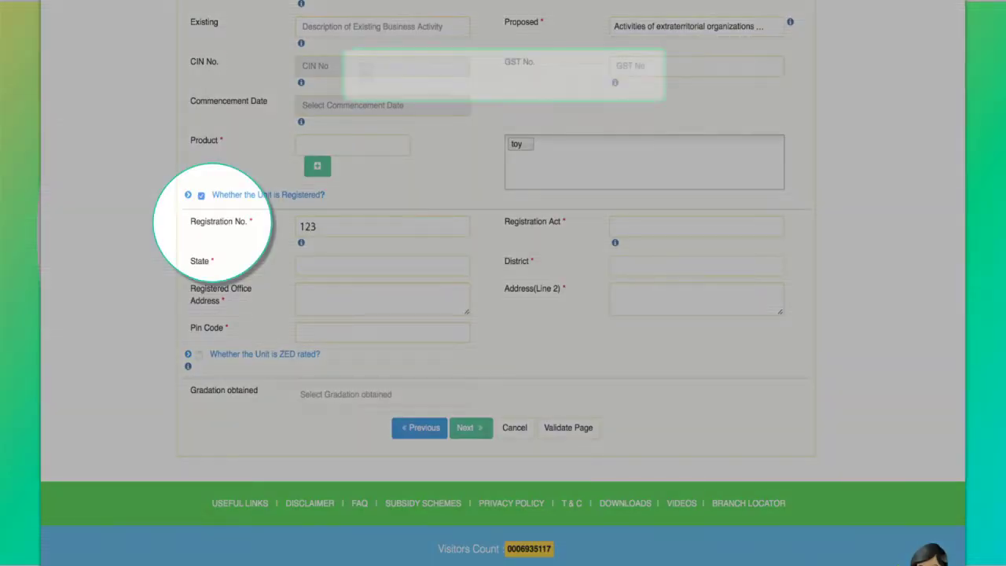
pyautogui.write('45678')
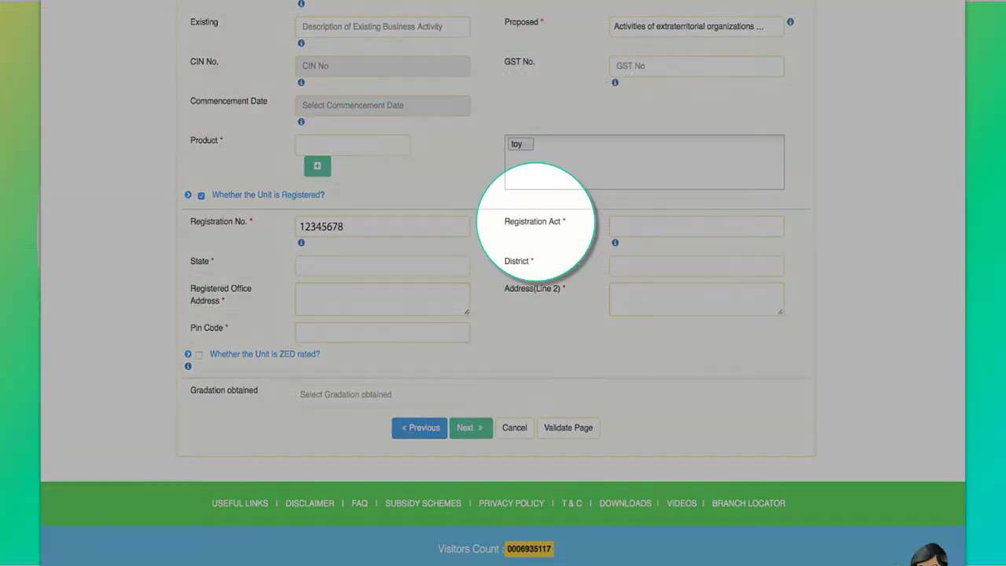
pyautogui.click(696, 225)
pyautogui.write('Companies Act')
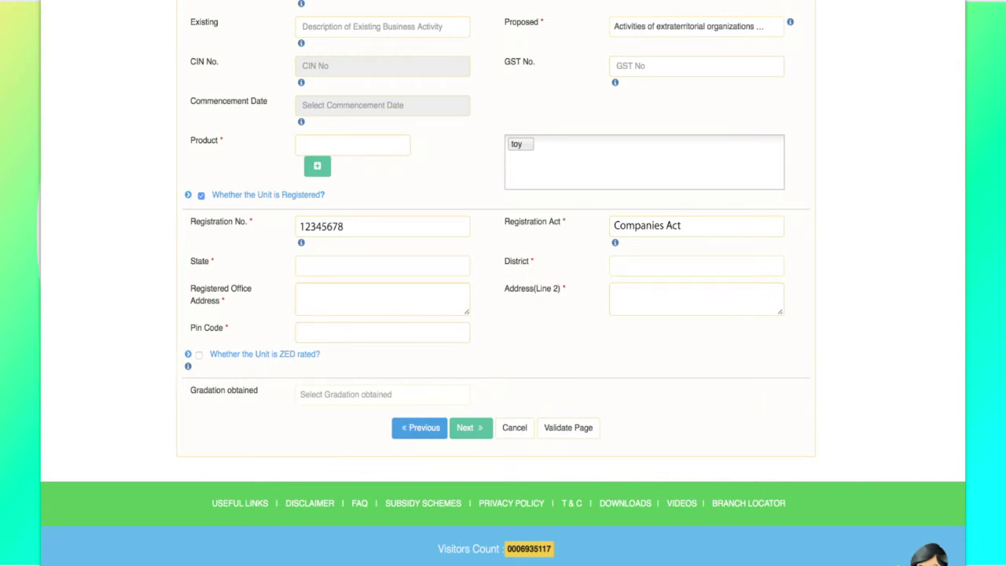
# Enter the registered unit's state Chennai, the office address lines and the pin code
pyautogui.click(382, 265)
pyautogui.write('Chennai')
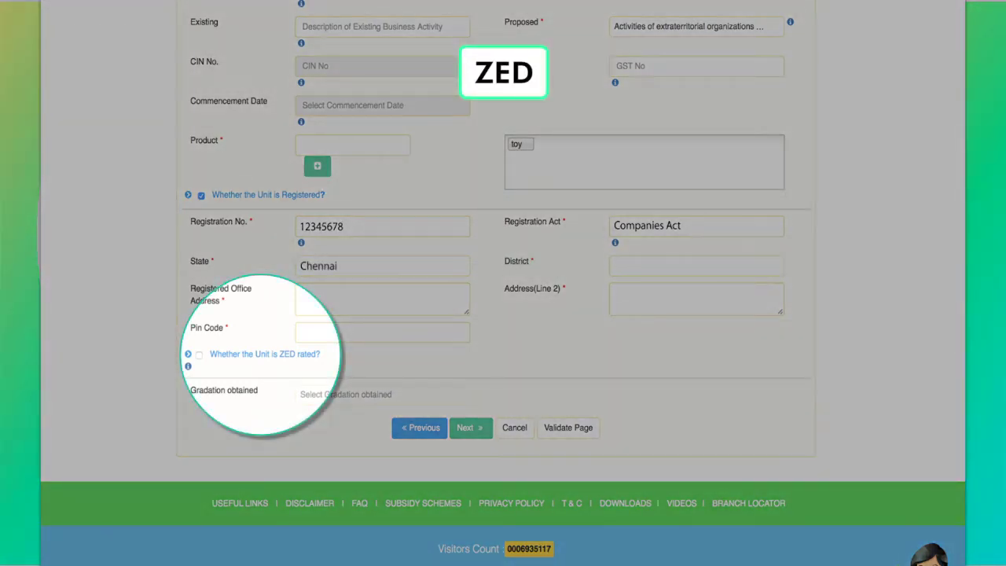
pyautogui.click(697, 266)
pyautogui.write('Chenn')
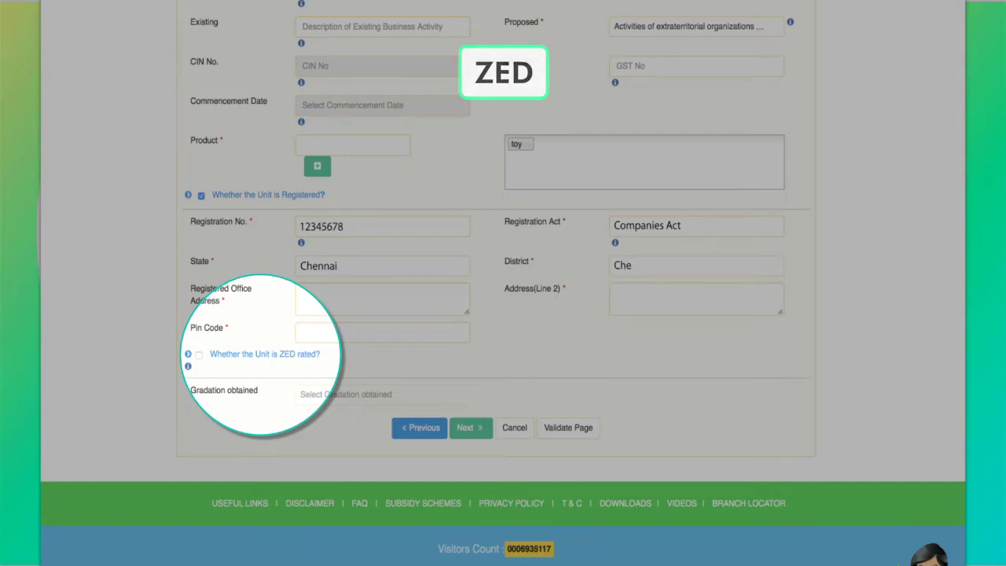
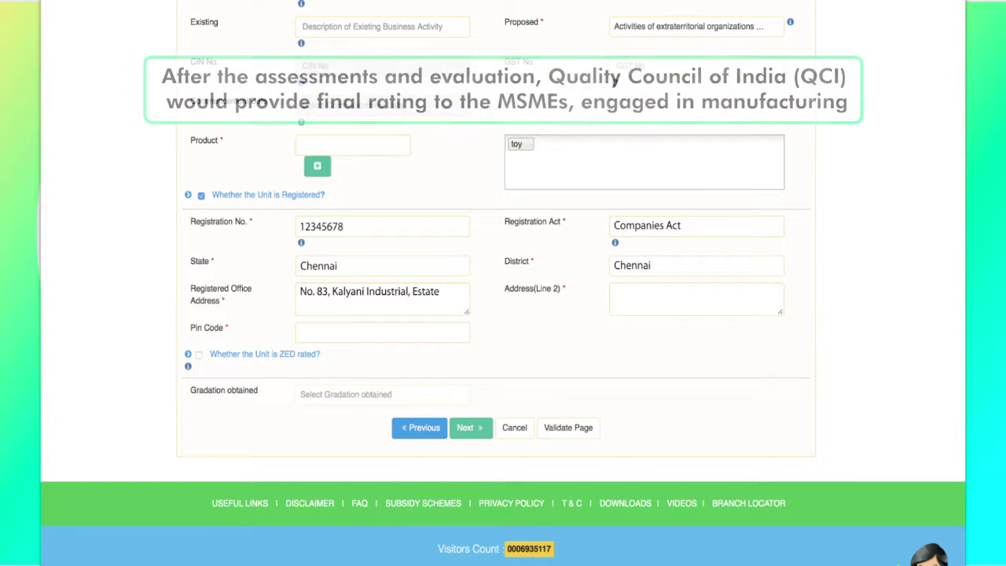
pyautogui.click(696, 298)
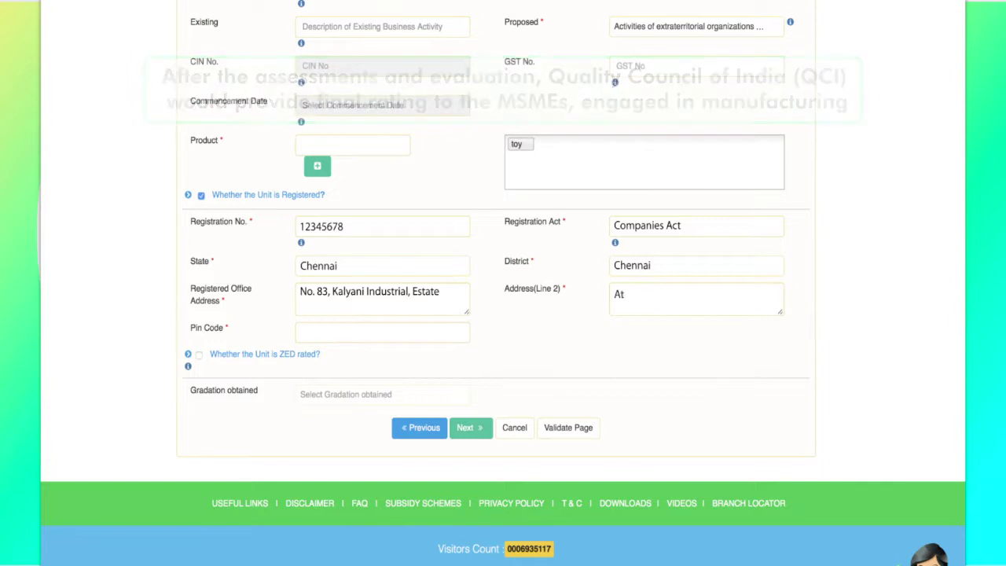
pyautogui.click(382, 332)
pyautogui.write('6')
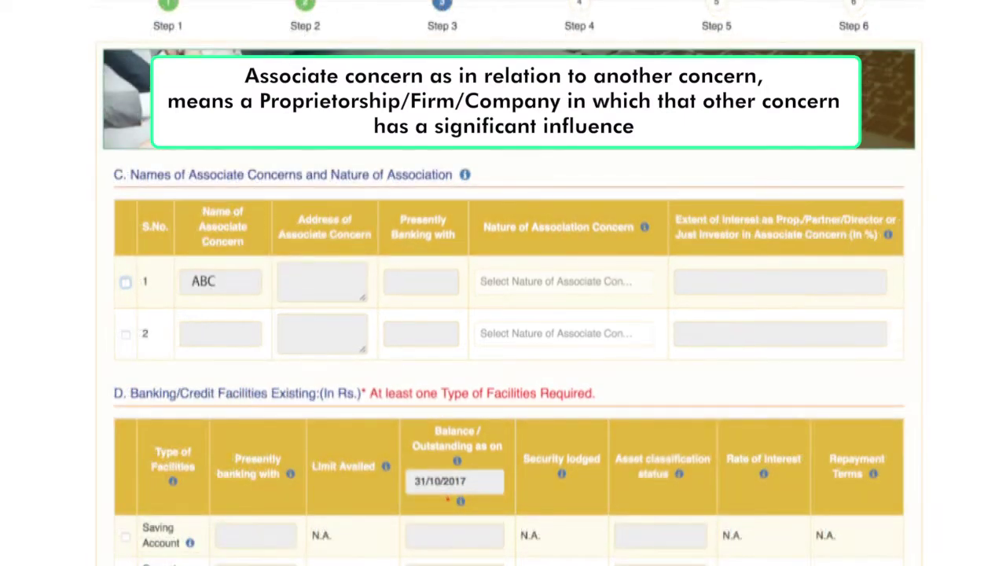
# Give associate concern ABC the address Mumbai and presently banking with SBI
pyautogui.write('Mumbai')
pyautogui.click(420, 282)
pyautogui.write('SBI')
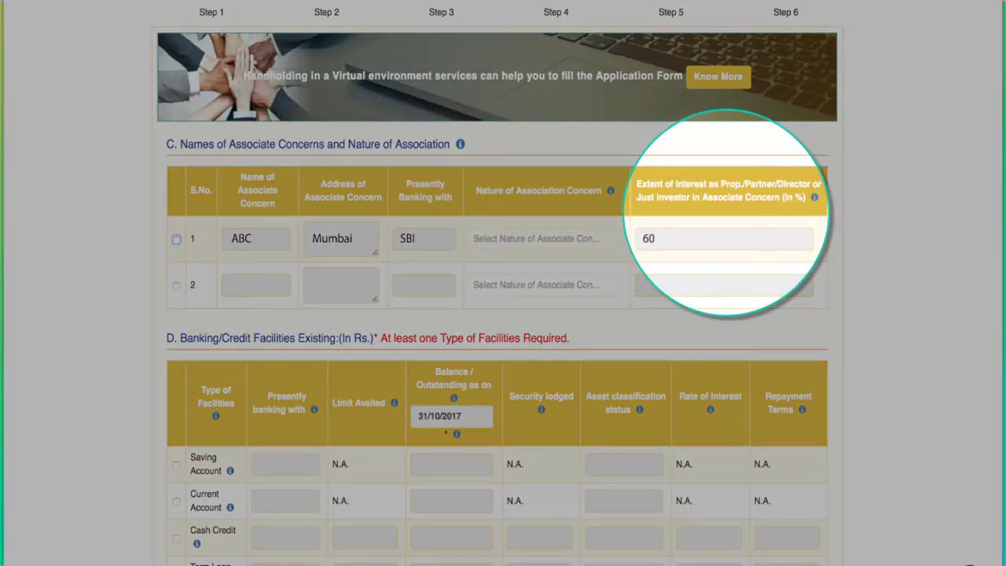
pyautogui.write('%')
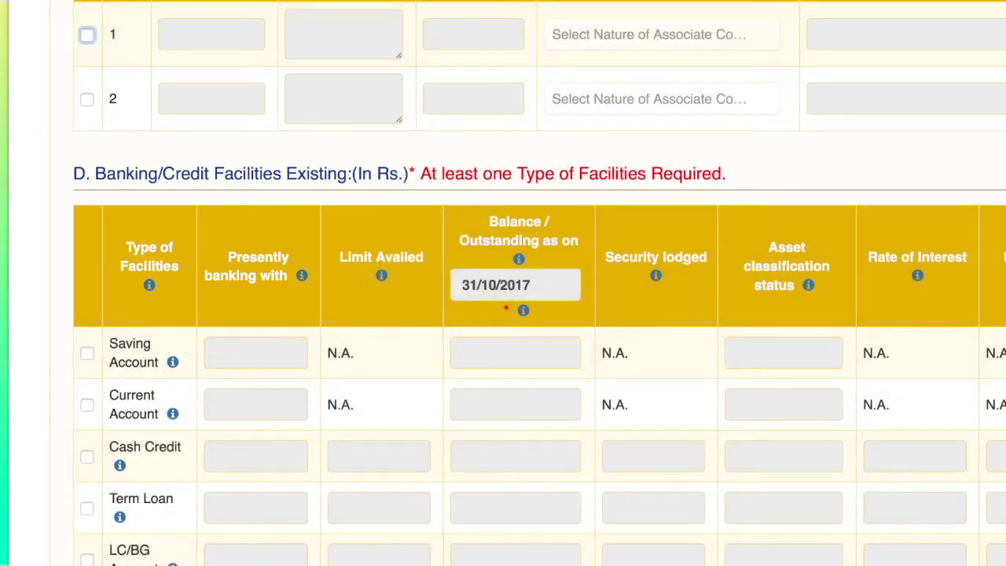
# Tick Saving Account, Cash Credit, Term Loan and LC/BG Account as existing facilities
pyautogui.click(86, 353)
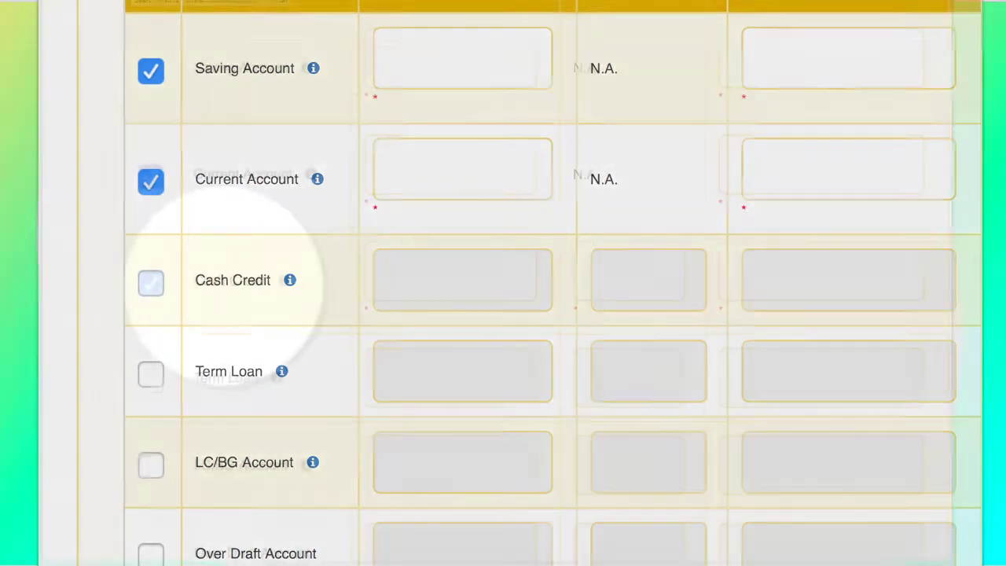
pyautogui.click(151, 283)
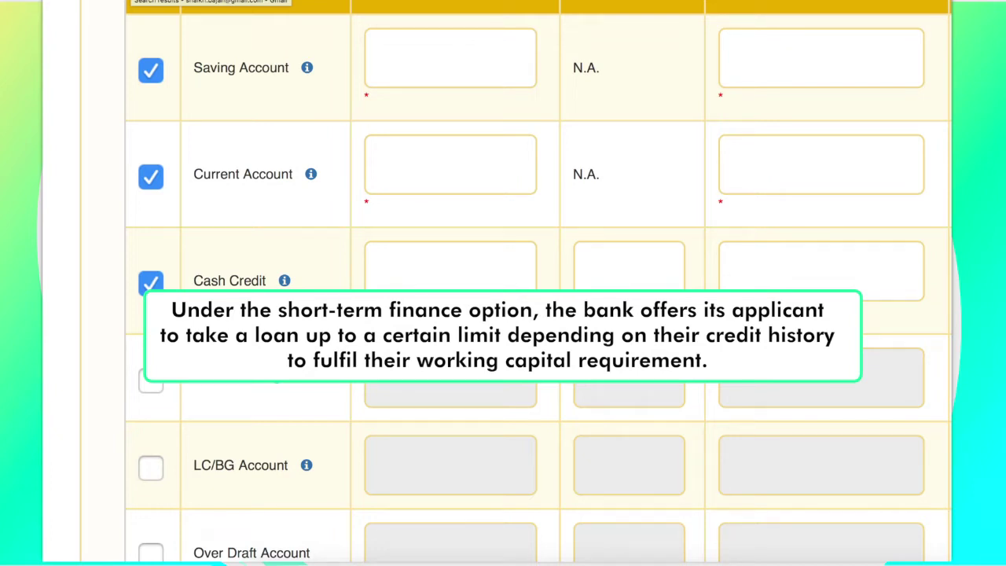
pyautogui.click(151, 382)
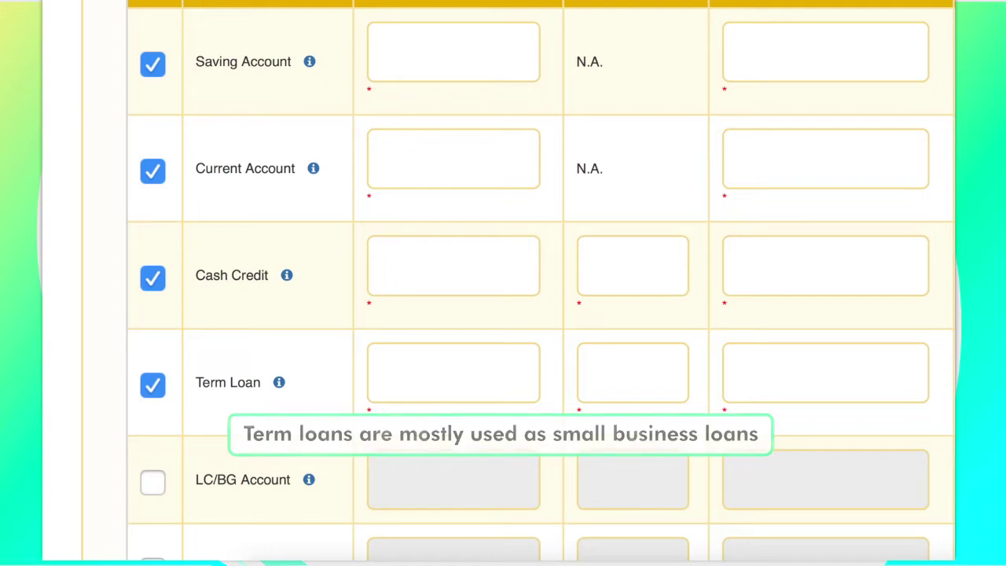
pyautogui.click(152, 482)
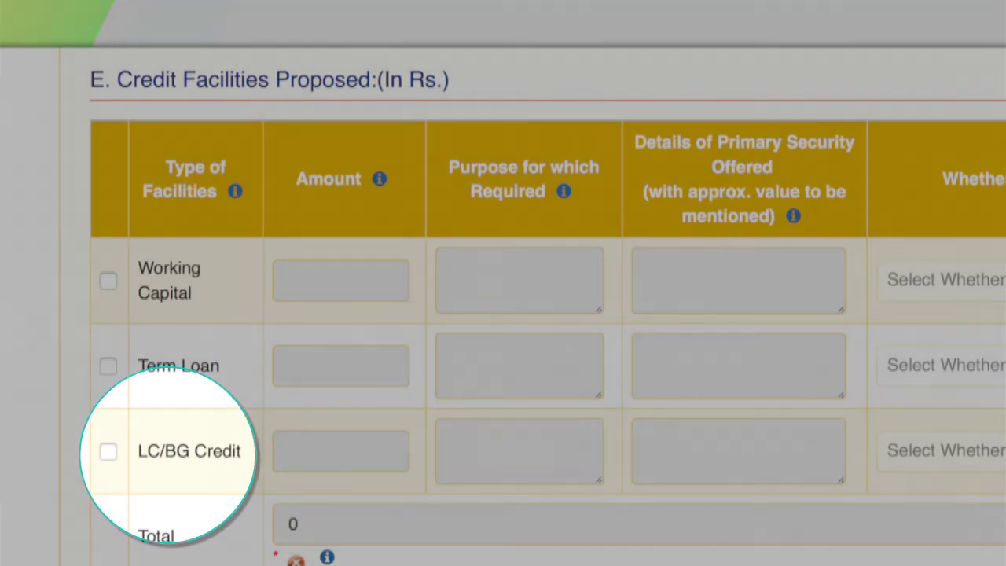
# Propose a 1500000 Term Loan for Raw Material, primary security Test, collateral Yes, collateral details Test
pyautogui.write('1500000')
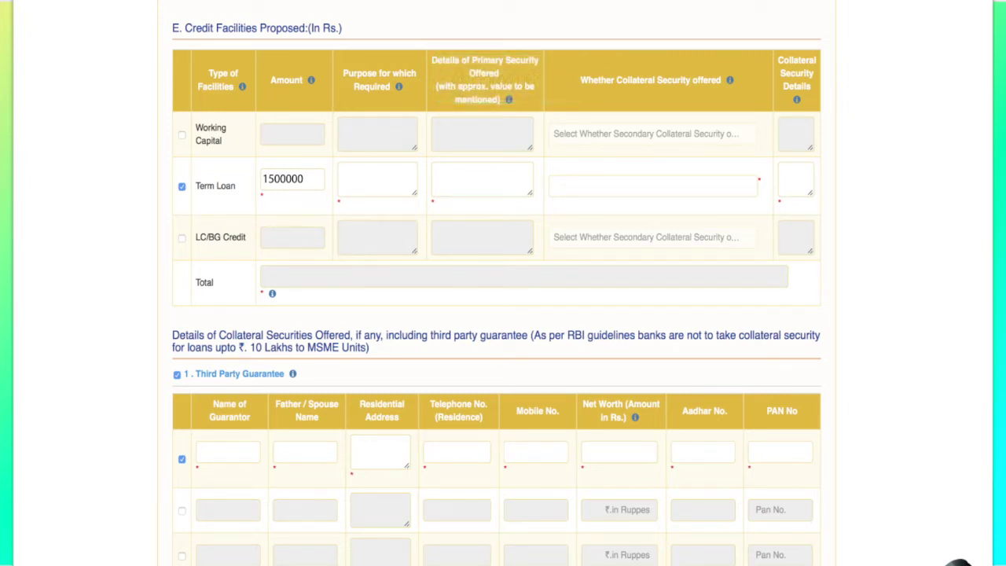
pyautogui.click(376, 179)
pyautogui.write('Raw Material')
pyautogui.click(482, 178)
pyautogui.write('Test')
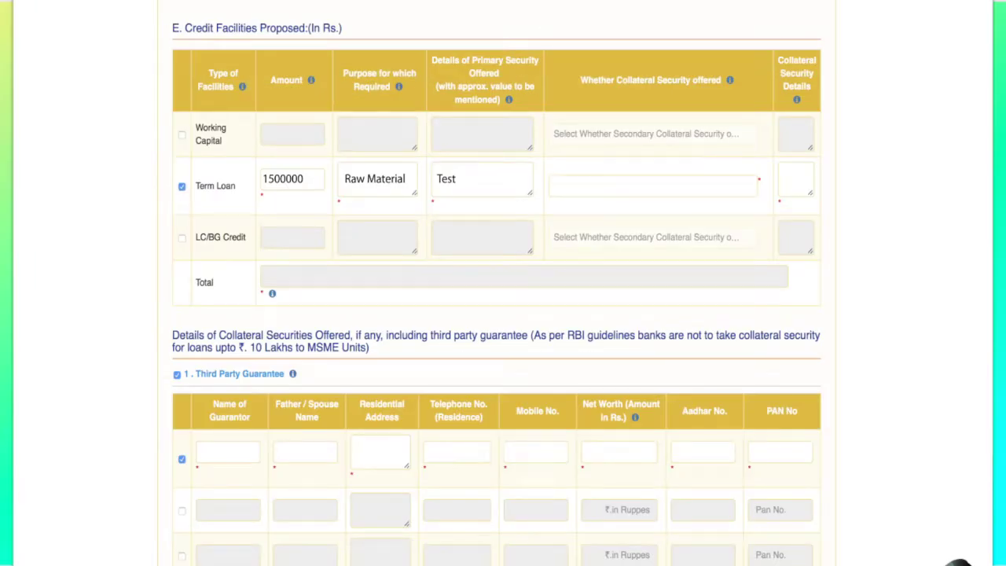
pyautogui.write('Yes')
pyautogui.write('Test')
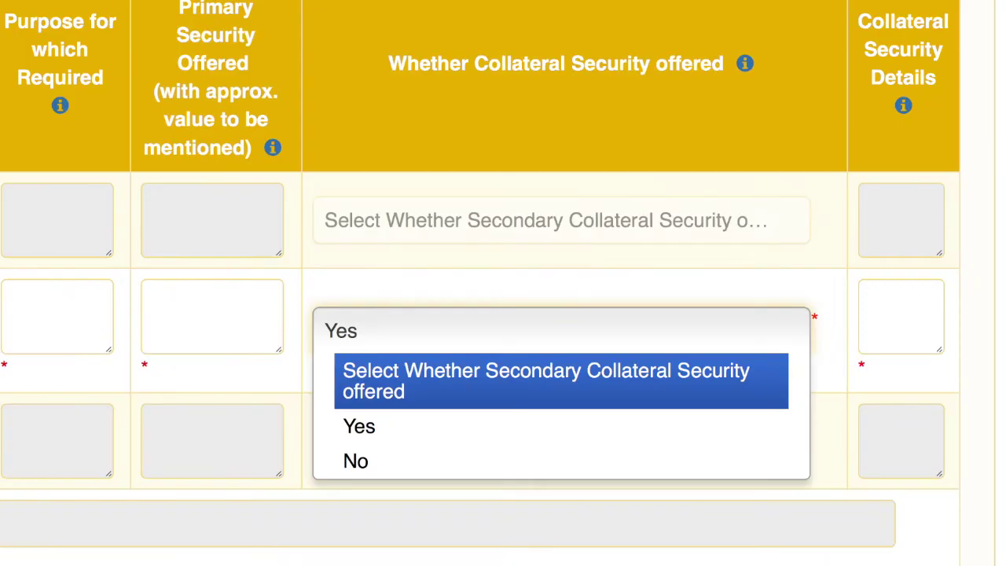
# Close the dropdown, keeping collateral security offered at Yes
pyautogui.press('Escape')
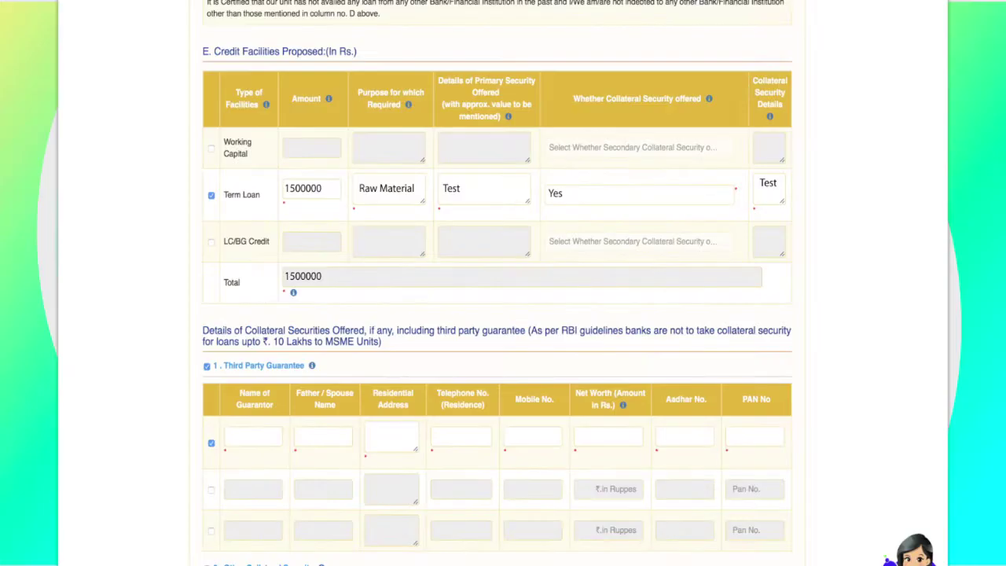
# Enter the first third-party guarantor's name, father's name and residential address
pyautogui.write('Te')
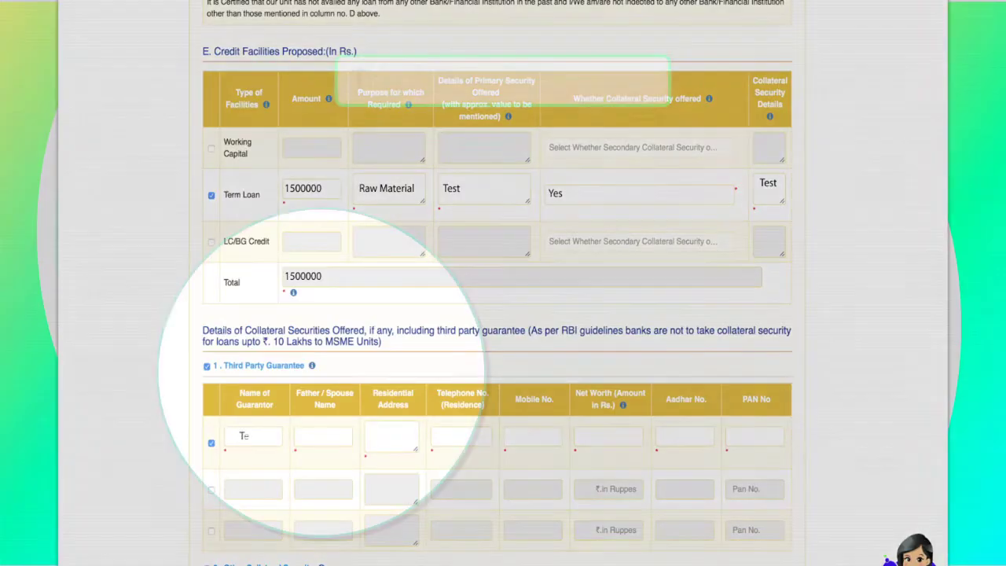
pyautogui.write('ena')
pyautogui.press('Tab')
pyautogui.write('Naresh')
pyautogui.press('Tab')
pyautogui.write('Chennai')
pyautogui.press('Tab')
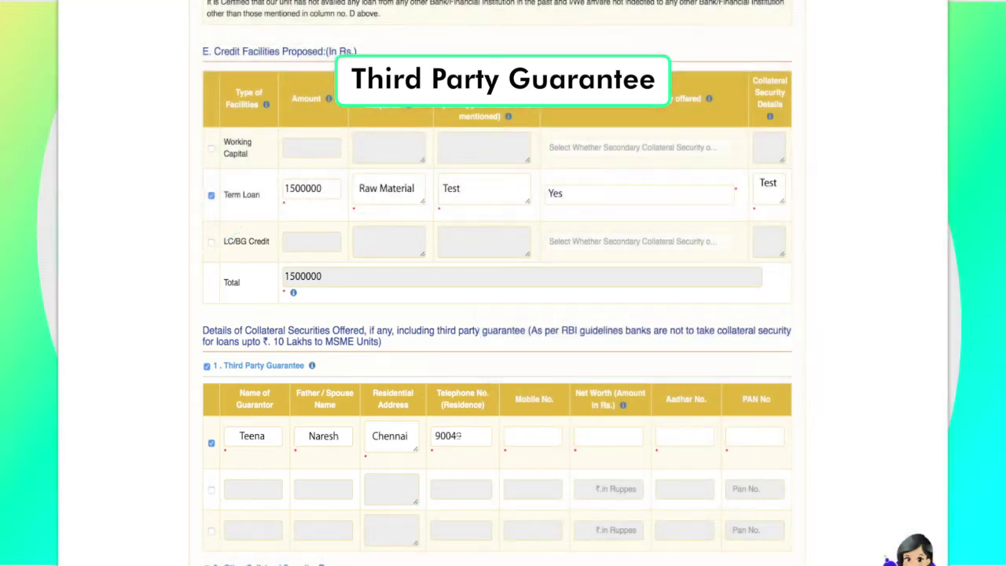
# Add the guarantor's phone numbers, net worth 10000000, Aadhar and PAN, then the collateral owner's name
pyautogui.press('Tab')
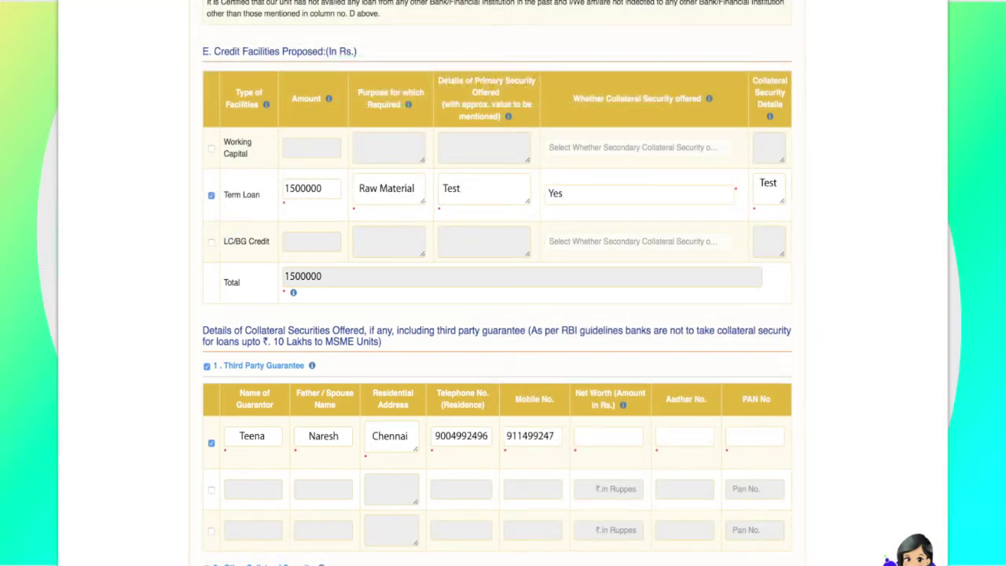
pyautogui.write('10000000')
pyautogui.press('Tab')
pyautogui.write('1234567890')
pyautogui.write('ABCDE1234I')
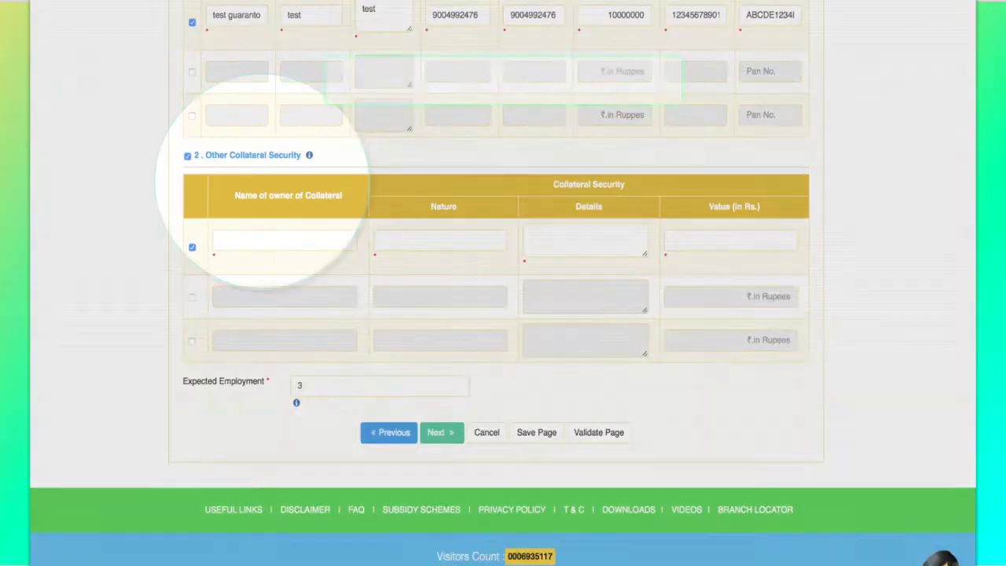
pyautogui.write('Venkat')
pyautogui.press('Tab')
# Set the other collateral's nature to ABCD and its details to Standard
pyautogui.write('ABCD')
pyautogui.press('Tab')
pyautogui.write('Standard')
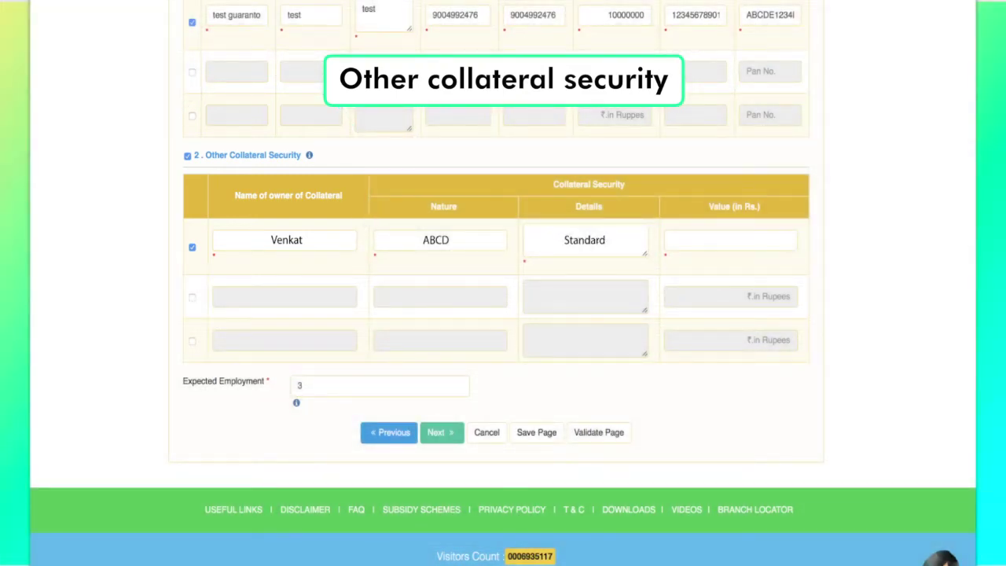
pyautogui.write('10000000')
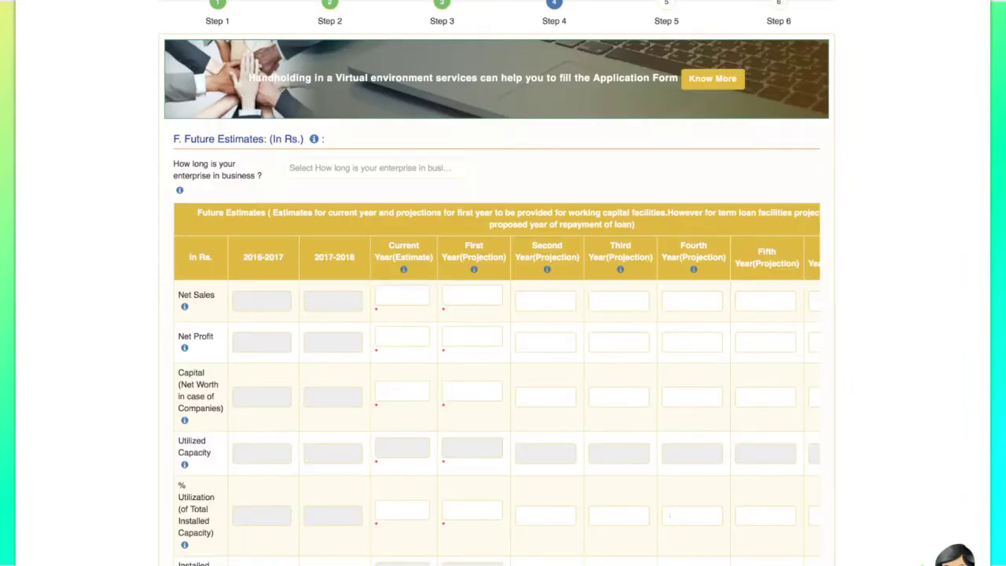
# Enter Net Sales of 1000000 for current and first year, then 1500000, 2000000 and 2500000
pyautogui.write('000000')
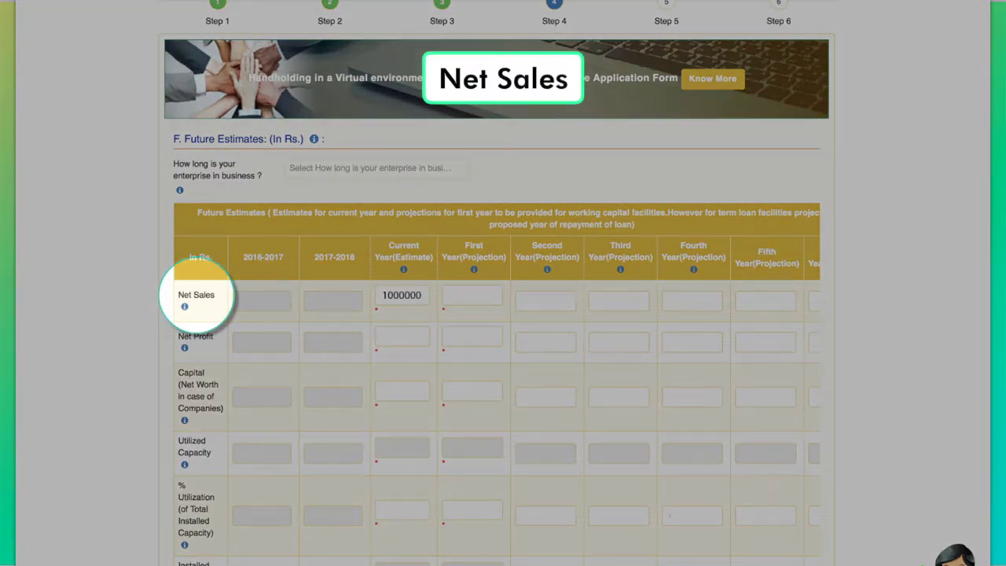
pyautogui.click(472, 295)
pyautogui.write('1000000')
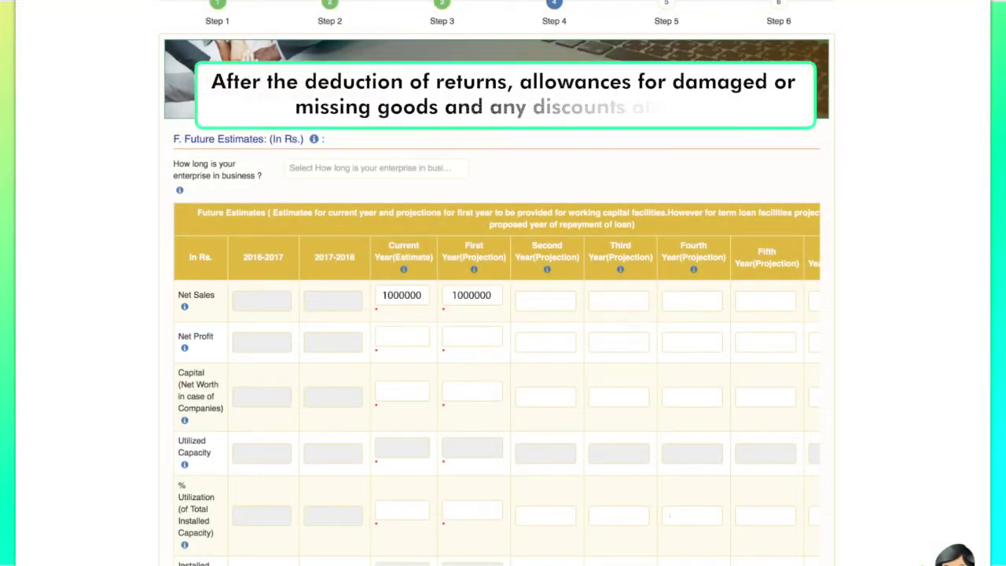
pyautogui.click(545, 300)
pyautogui.write('1500000')
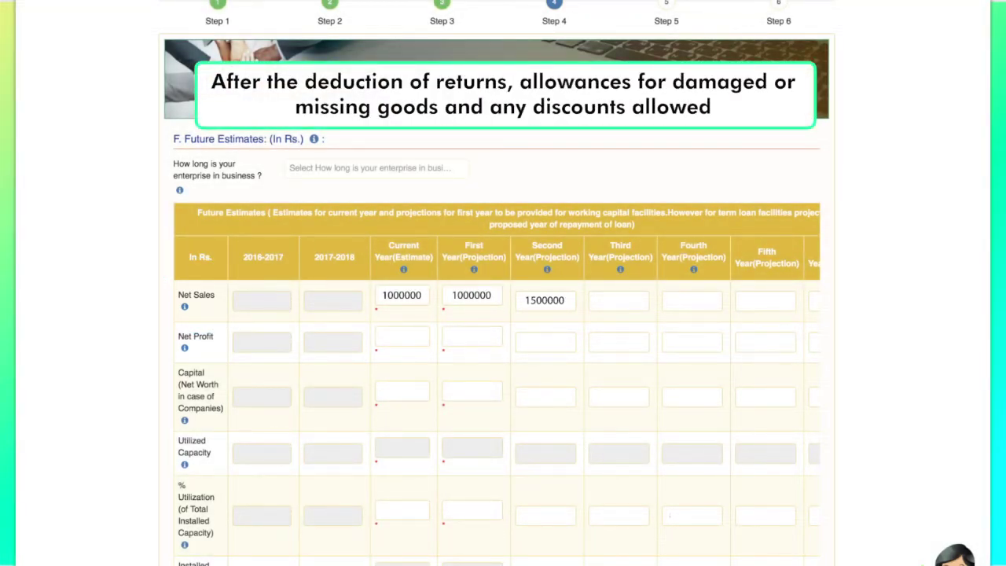
pyautogui.write('2000000')
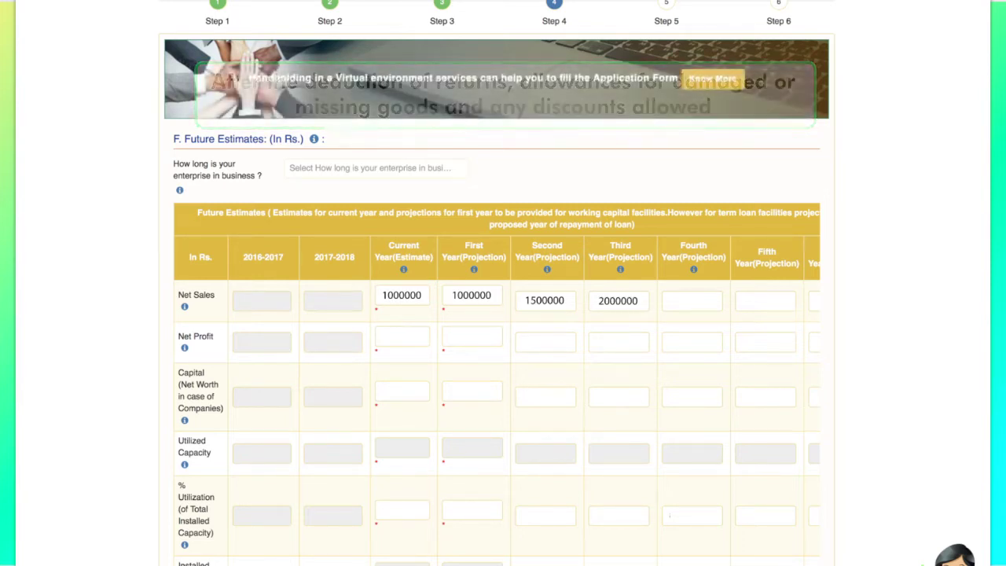
pyautogui.click(692, 300)
pyautogui.write('2500000')
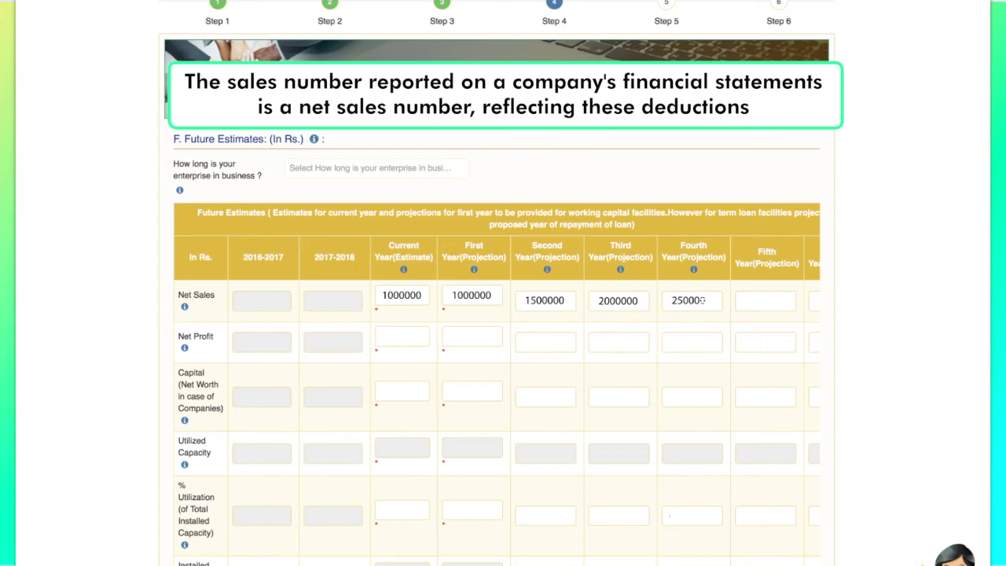
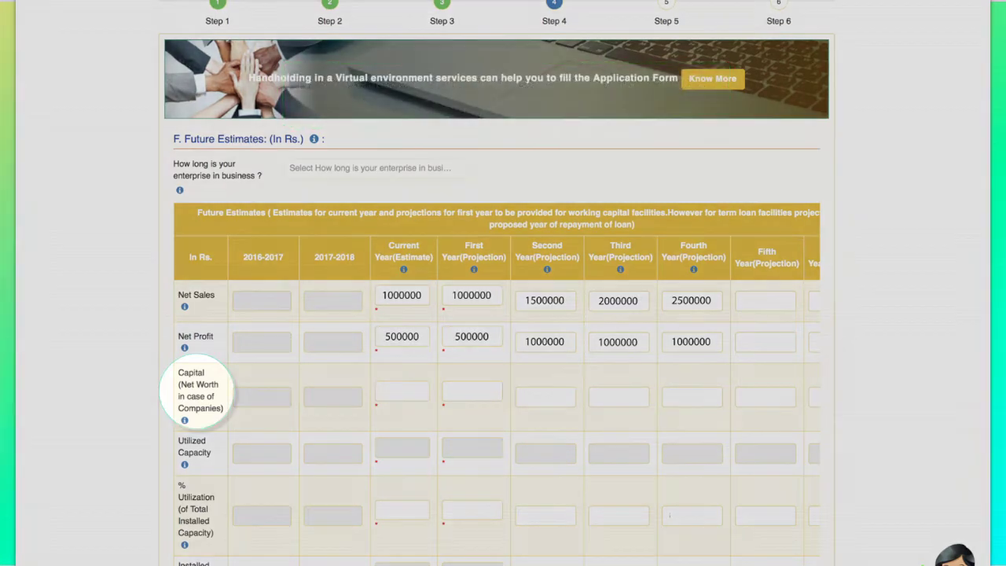
# Enter a capital of 1000000 for the current year and the first three projected years
pyautogui.write('1000000')
pyautogui.press('Tab')
pyautogui.write('1000000')
pyautogui.press('Tab')
pyautogui.write('1000000')
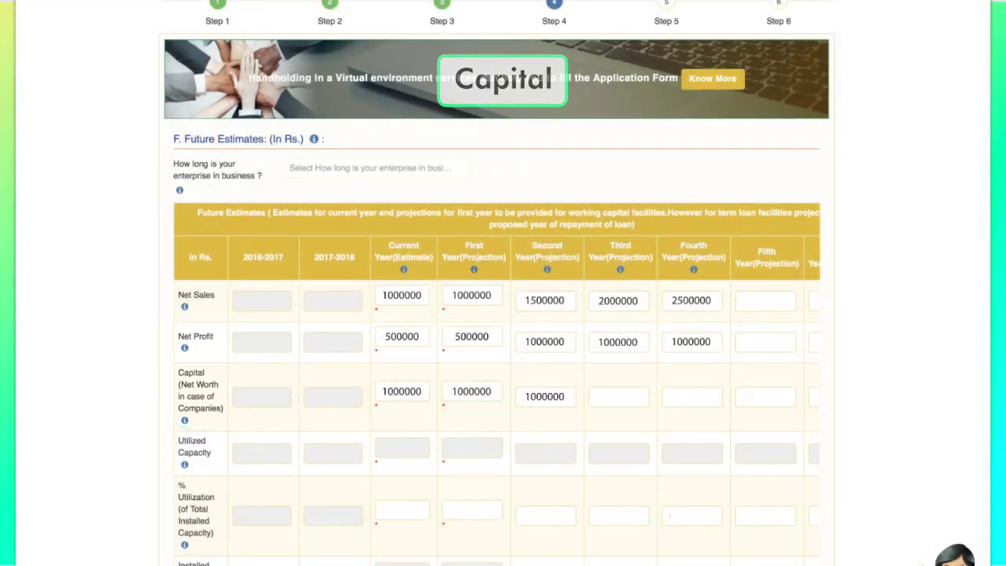
pyautogui.press('Tab')
pyautogui.write('10000001000000')
# Fill Utilized Capacity with 1000000, 1500000, 2000000 and 2500000 across the years
pyautogui.click(402, 448)
pyautogui.write('1000000')
pyautogui.press('Tab')
pyautogui.write('1000000')
pyautogui.write('15')
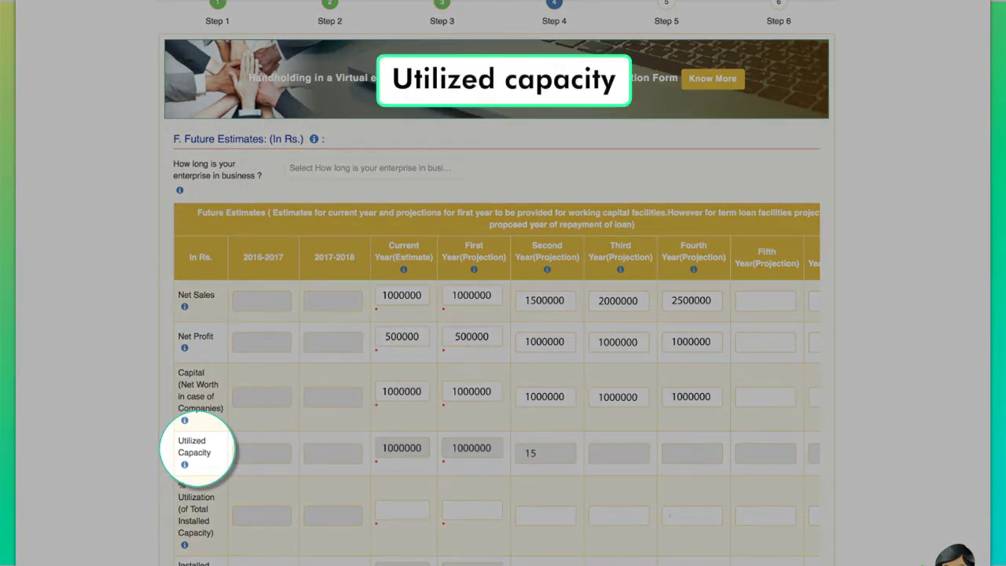
pyautogui.write('00000')
pyautogui.press('Tab')
pyautogui.write('2000000')
pyautogui.press('Tab')
pyautogui.write('2500000')
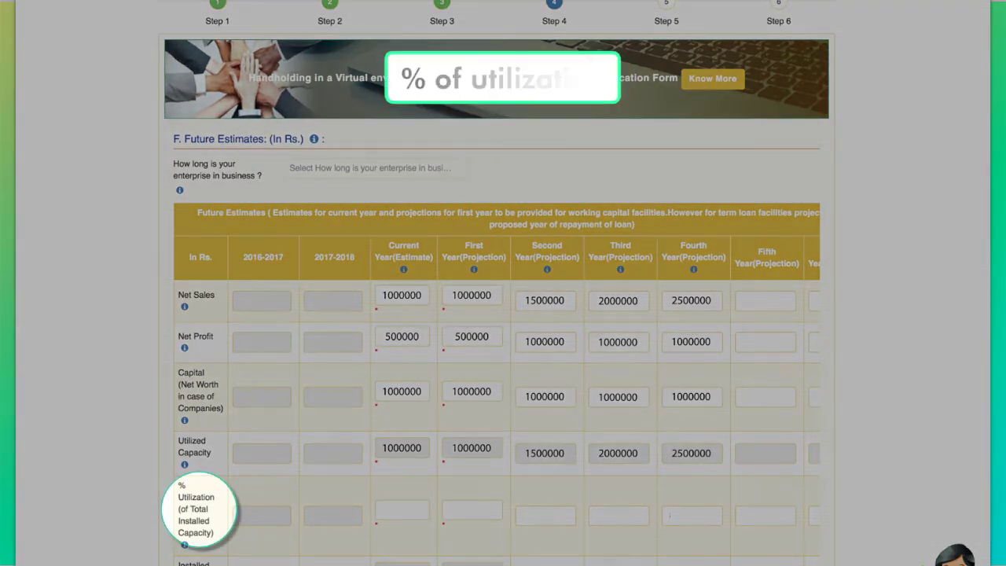
# Fill % Utilization with 50, 60, 70 and 80 for successive years
pyautogui.click(401, 510)
pyautogui.write('50')
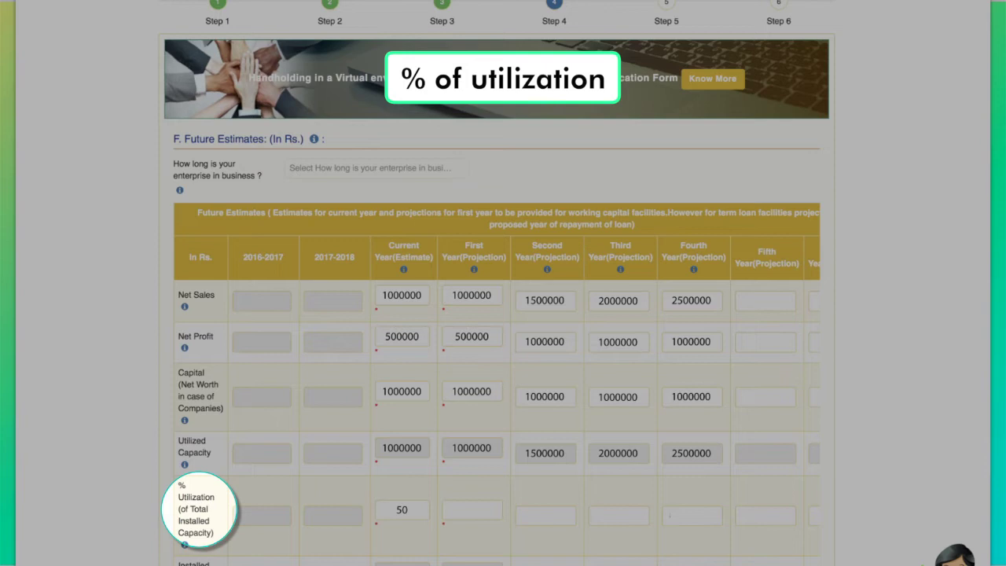
pyautogui.press('Tab')
pyautogui.write('60')
pyautogui.press('Tab')
pyautogui.write('7')
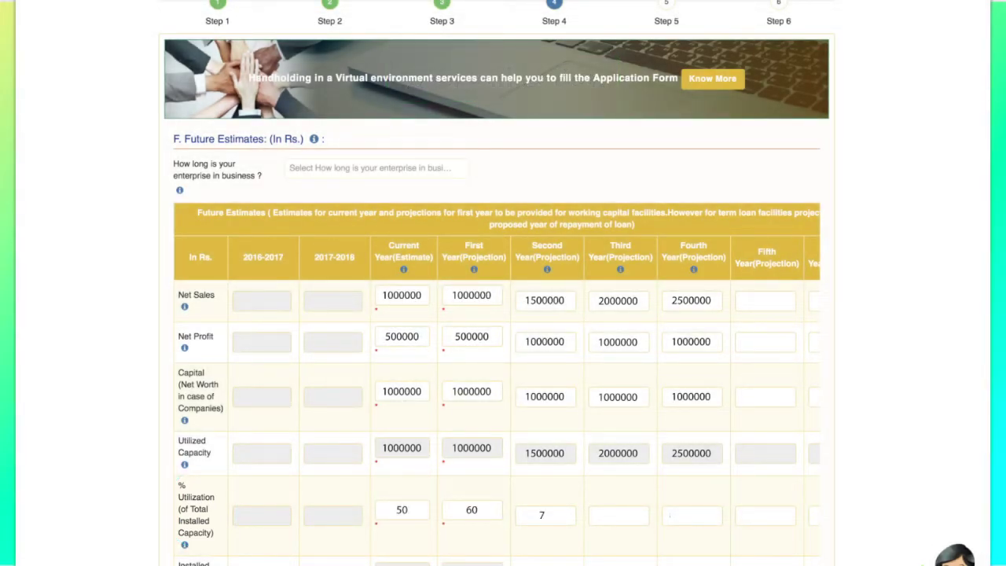
pyautogui.write('0')
pyautogui.press('Tab')
pyautogui.write('8')
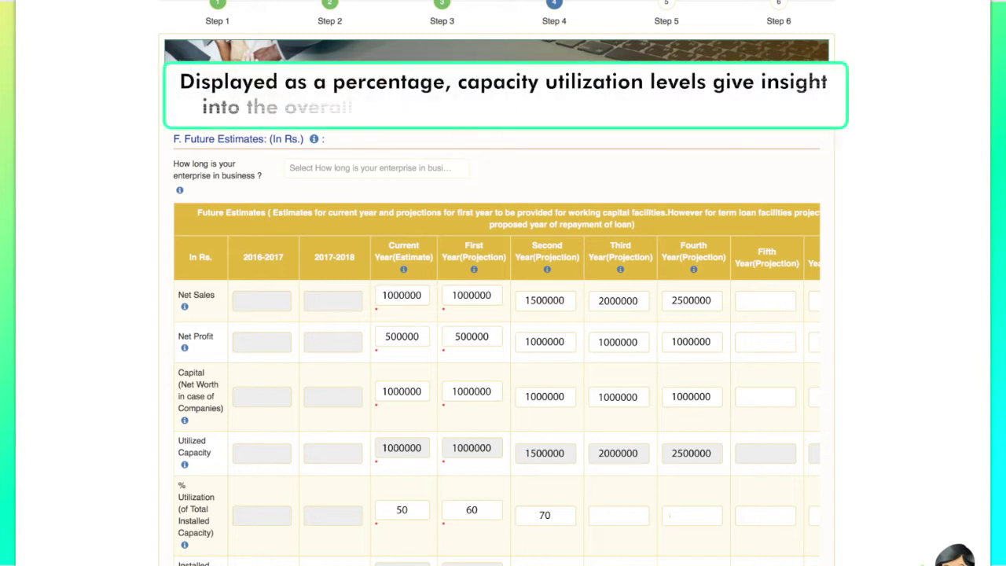
pyautogui.write('0')
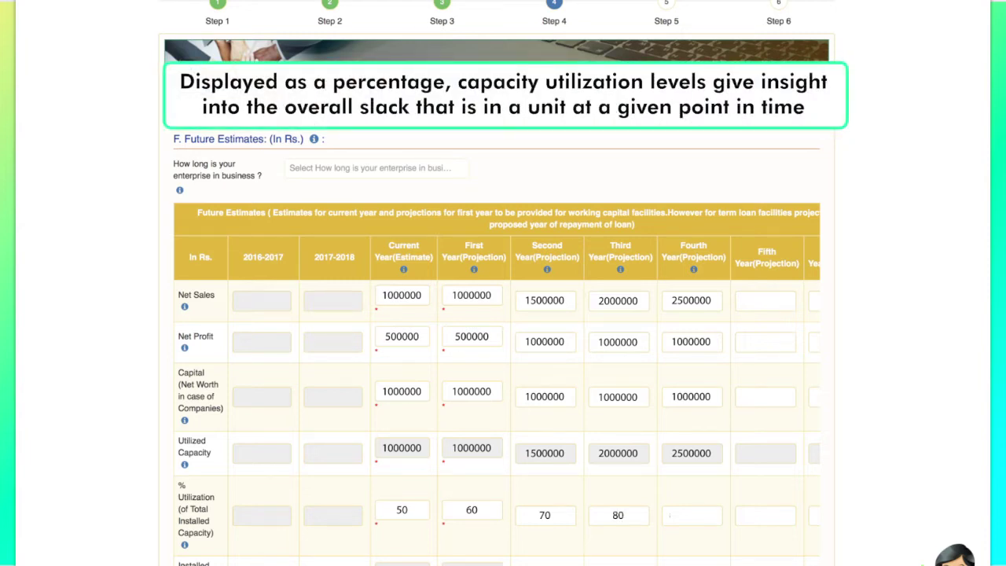
pyautogui.write('80')
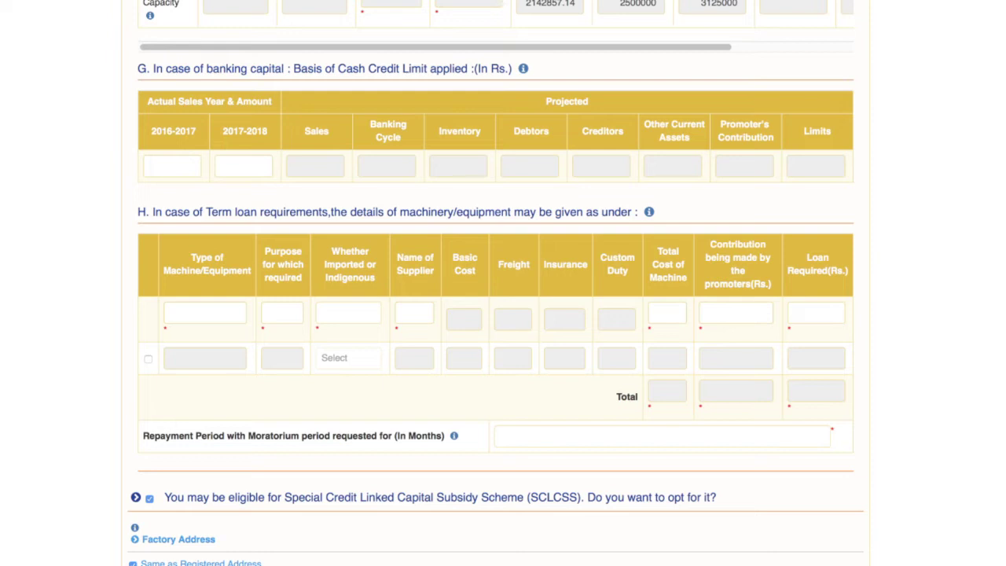
# Record the machine as EnggMfg., Indigenous, with its supplier name, and a 36-month repayment period
pyautogui.write('Engg')
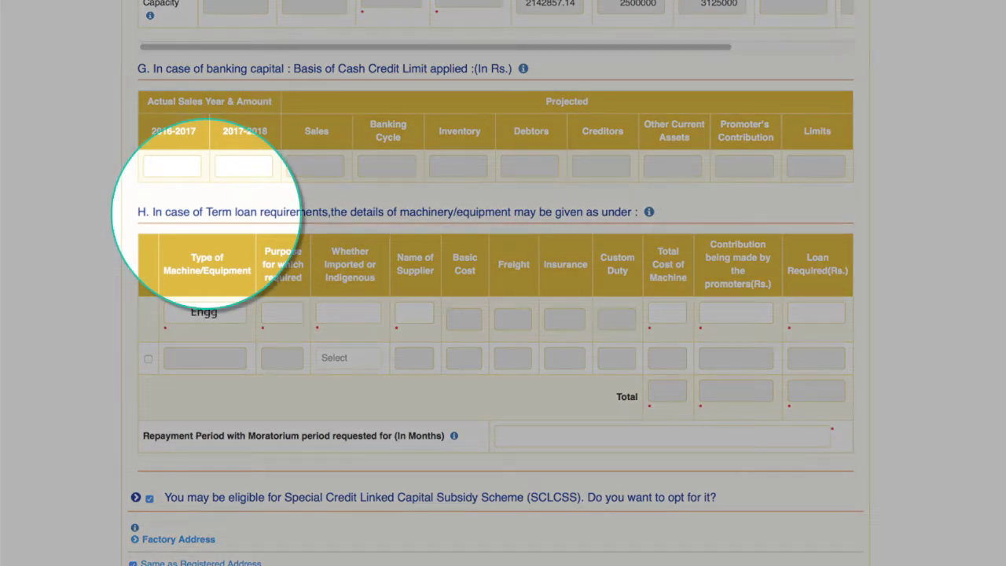
pyautogui.write('Mfg.')
pyautogui.press('Tab')
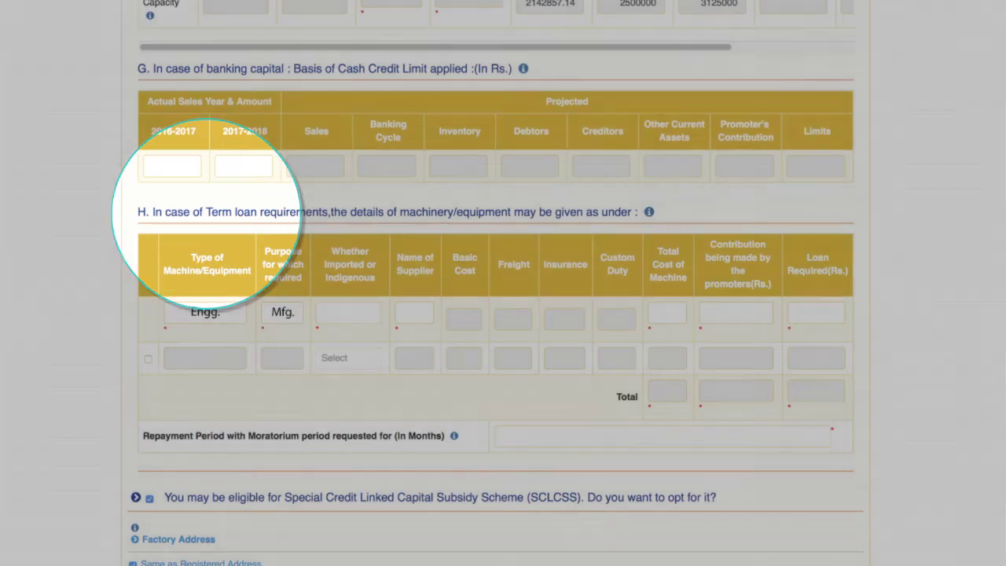
pyautogui.write('Indigen.')
pyautogui.press('Tab')
pyautogui.write('Madu')
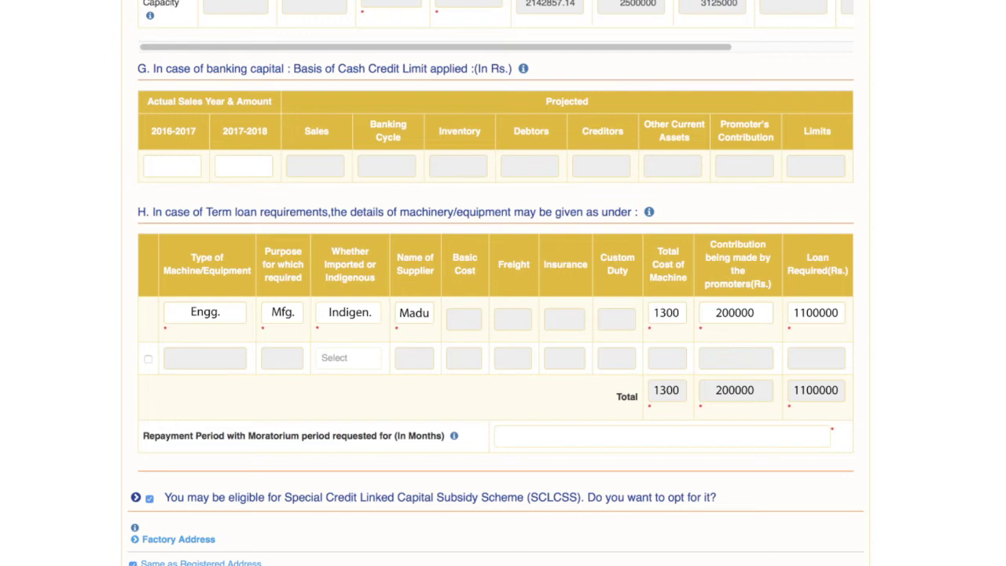
pyautogui.write('36')
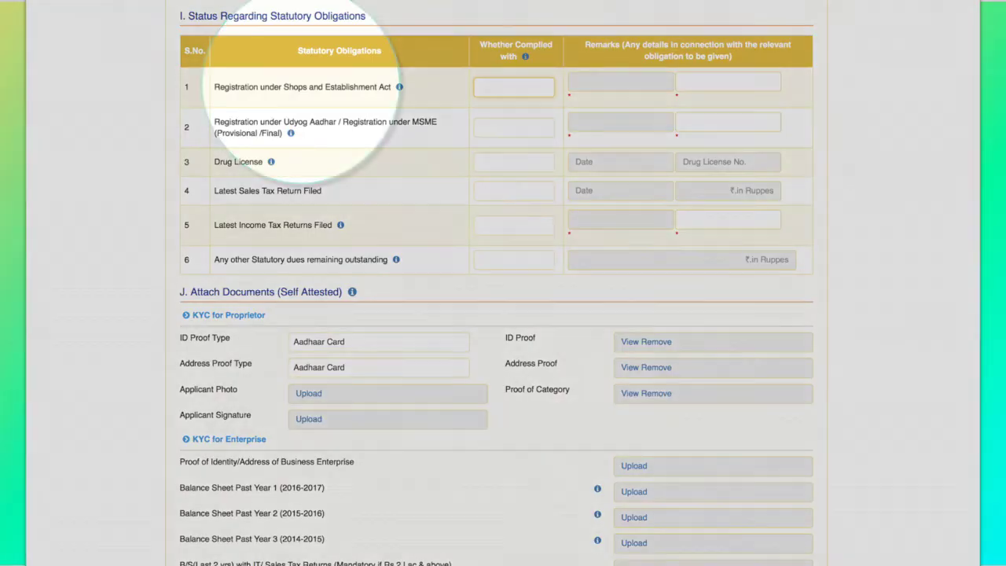
# Complete the earlier statutory rows with date 01/11/2016 and reference numbers, marking row 2 Yes
pyautogui.write('01/')
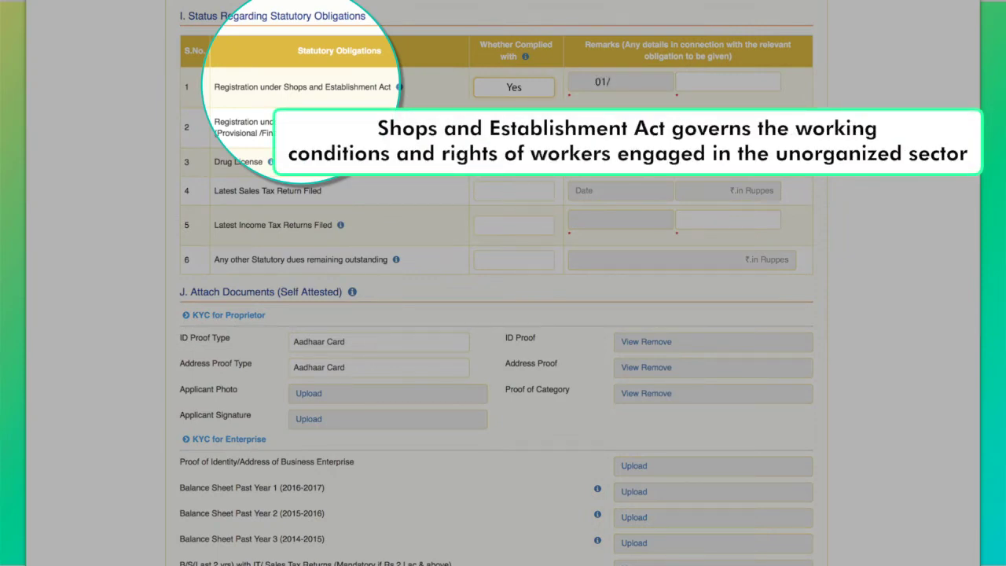
pyautogui.write('11/20161234')
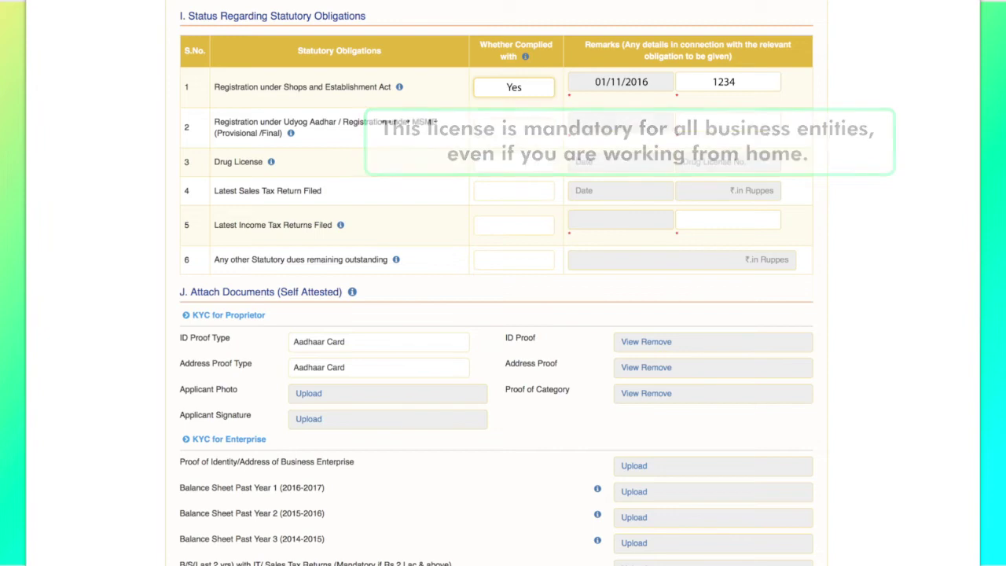
pyautogui.write('Yes')
pyautogui.press('Tab')
pyautogui.write('01/11/2016')
pyautogui.press('Tab')
pyautogui.write('1234567890')
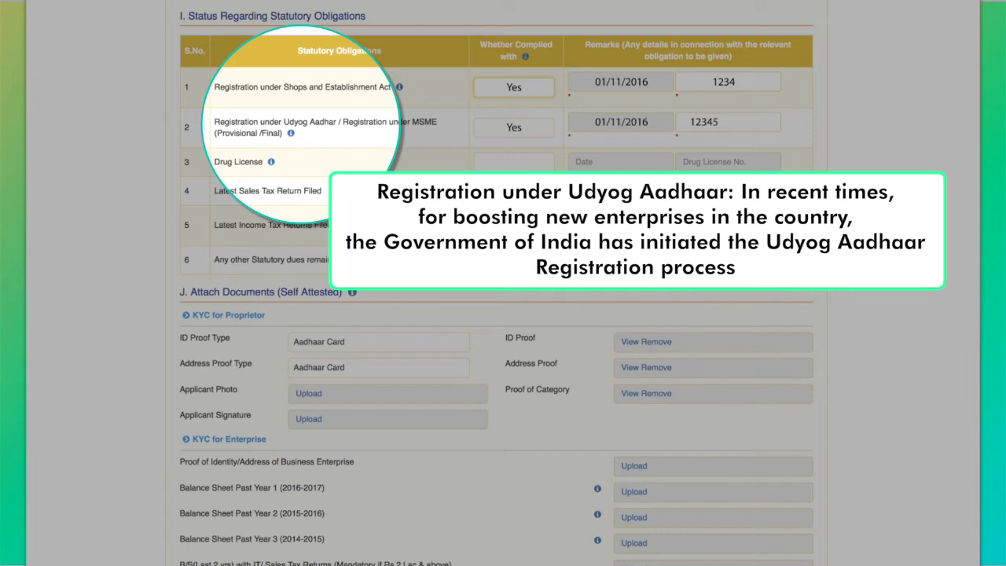
pyautogui.write('12')
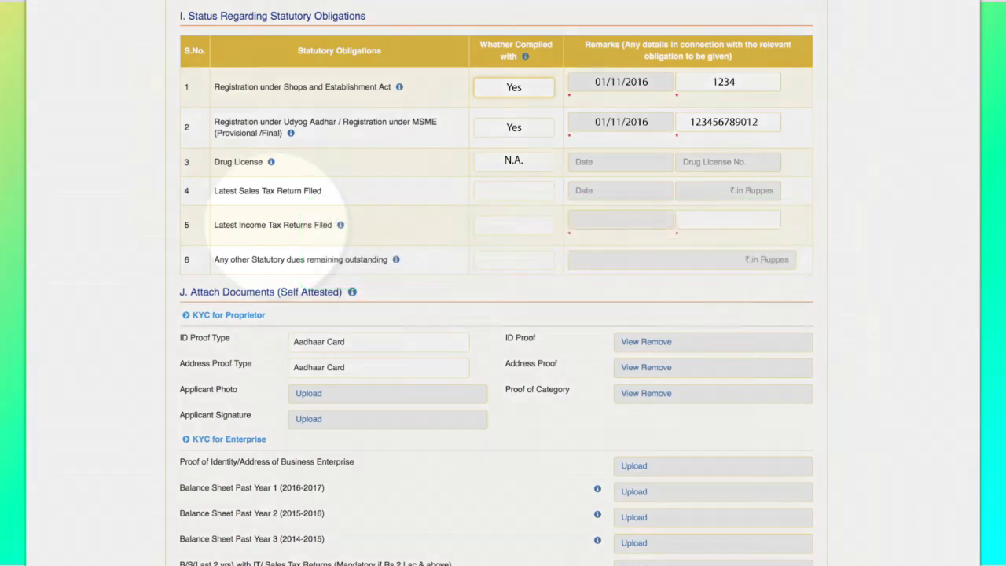
# Mark sales tax return N.A., income tax return Yes dated 31/03/2017 for 1500000, dues No
pyautogui.write('N.A.')
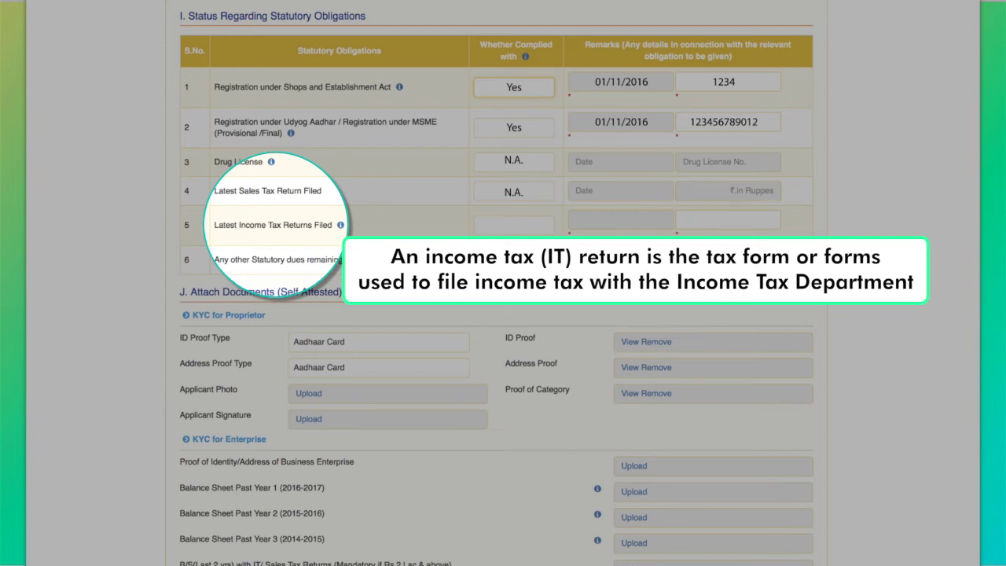
pyautogui.write('Yes')
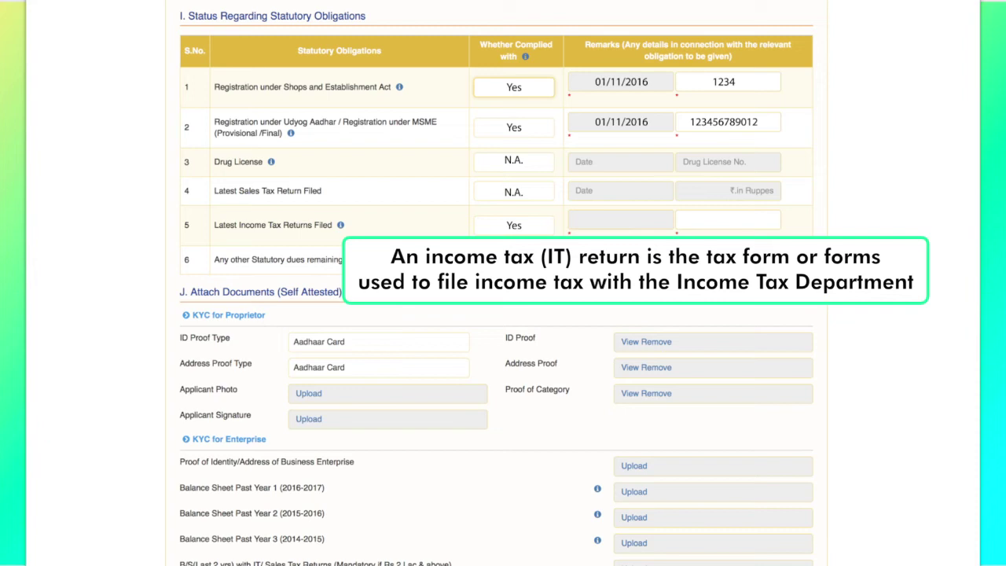
pyautogui.click(598, 220)
pyautogui.write('31/03/2017')
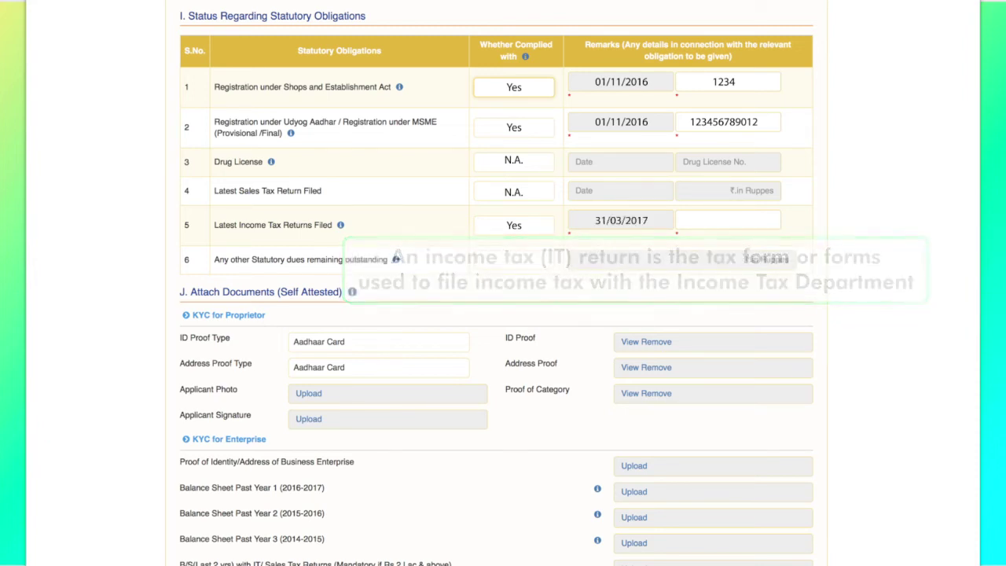
pyautogui.click(728, 220)
pyautogui.write('150000')
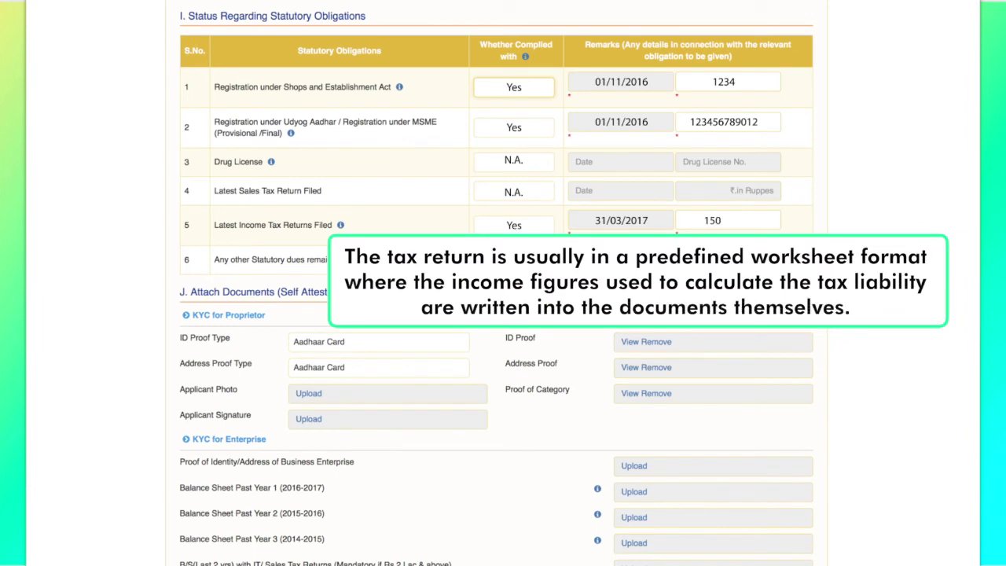
pyautogui.write('0')
pyautogui.write('No')
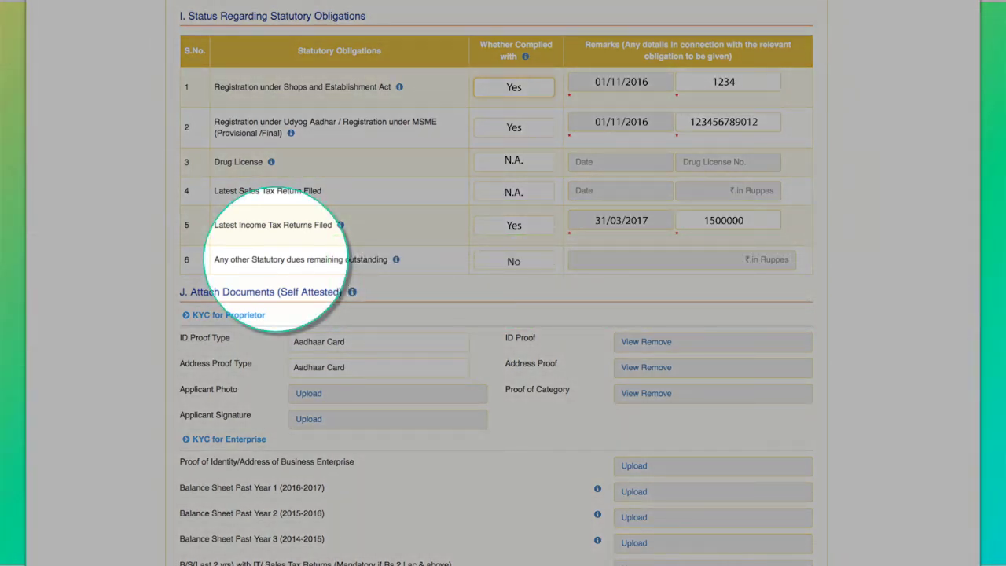